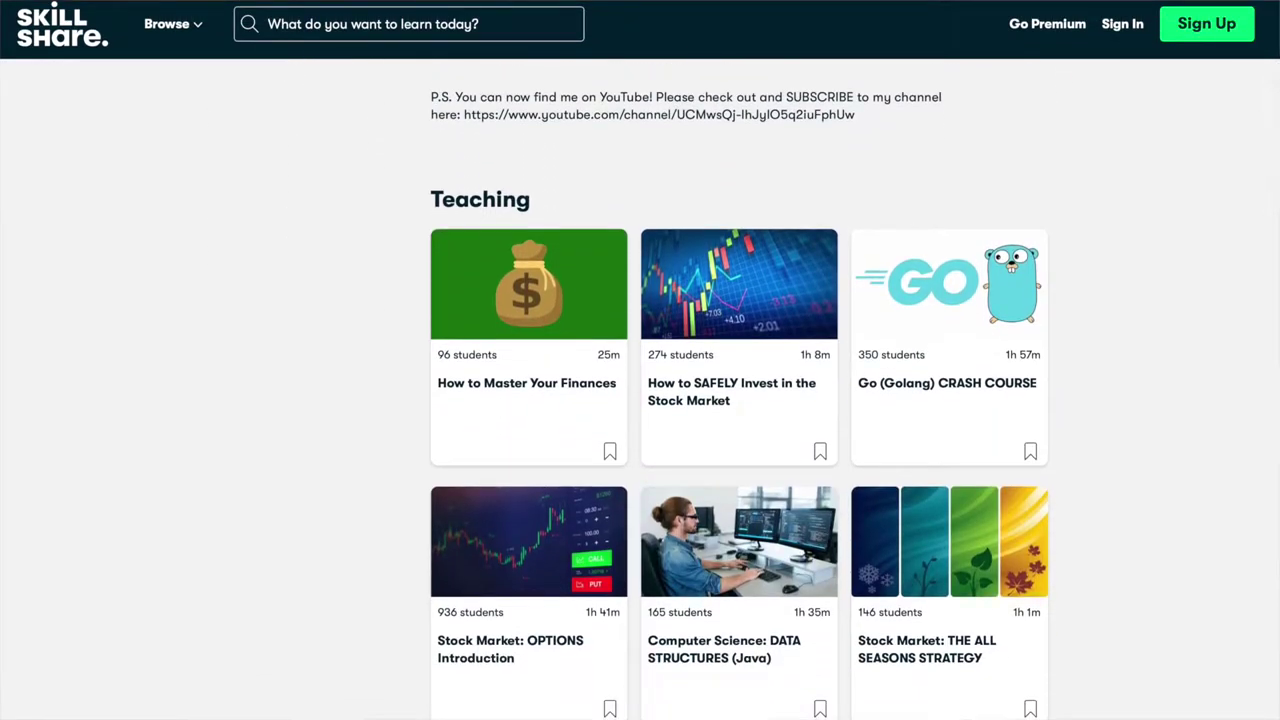
Look through the classes in the teacher's Teaching section on Skillshare.
scroll(640, 400, down, 5)
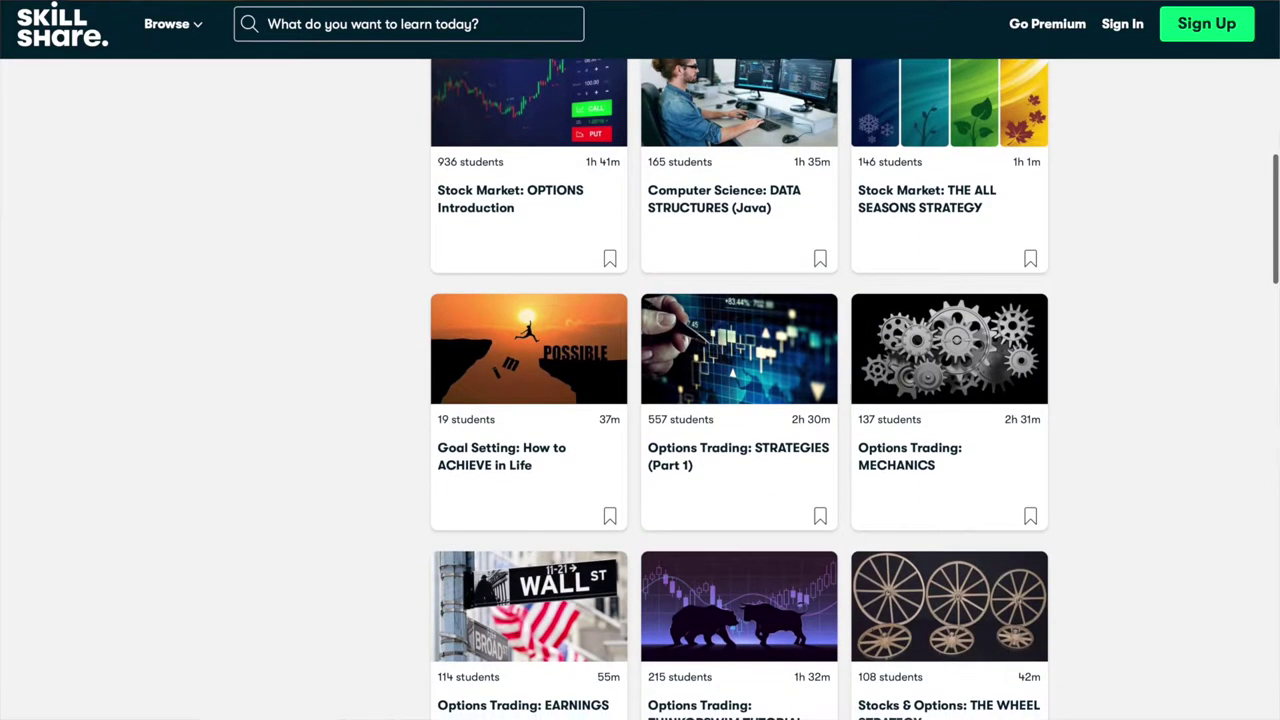
scroll(640, 400, down, 5)
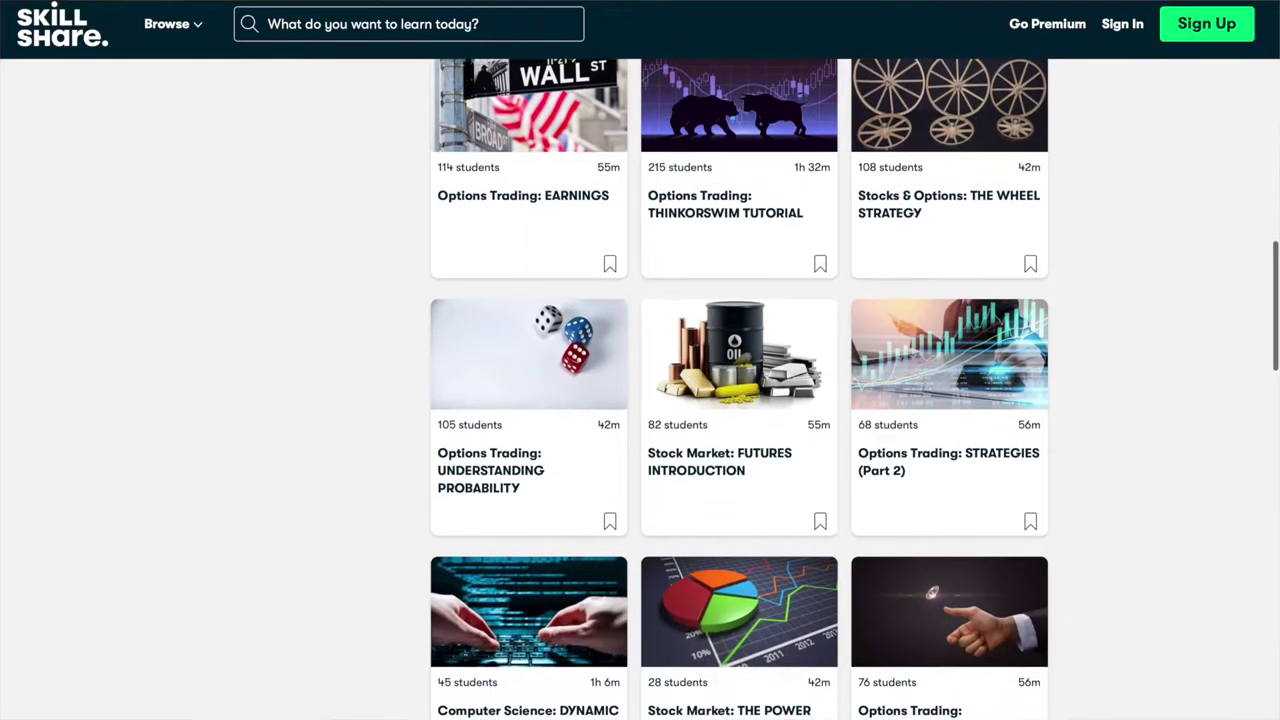
scroll(640, 400, down, 5)
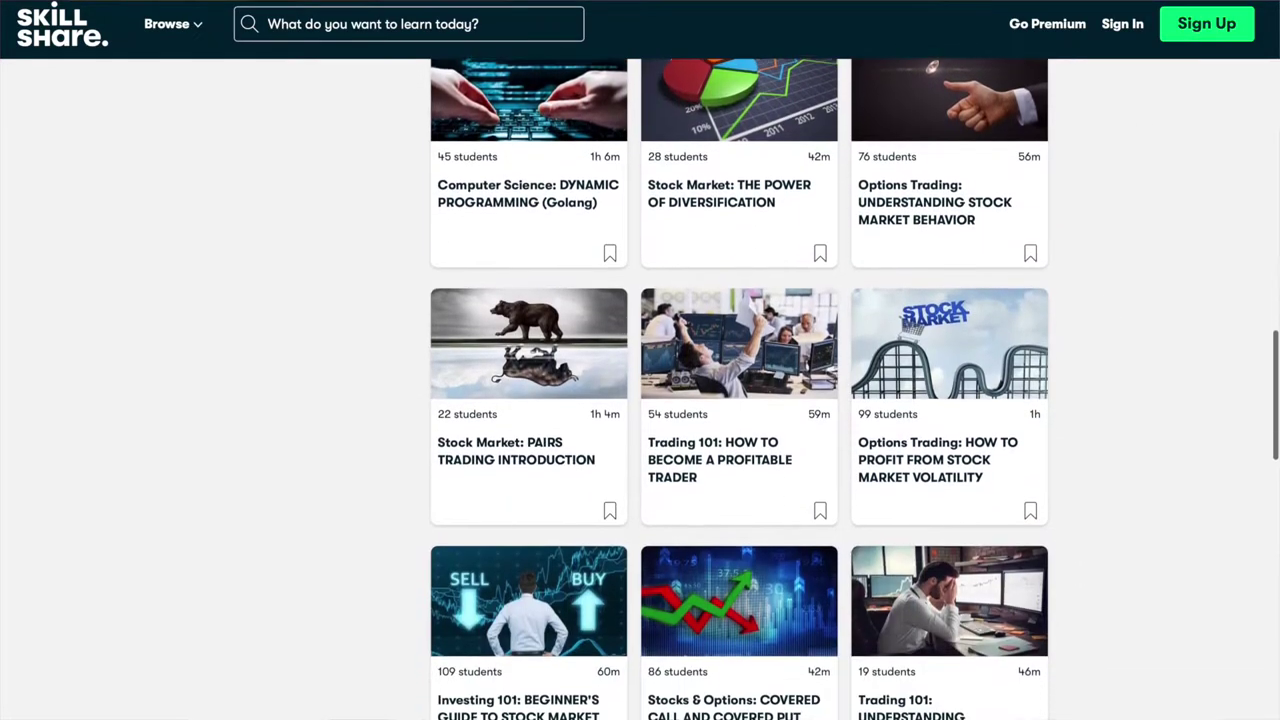
scroll(640, 400, down, 5)
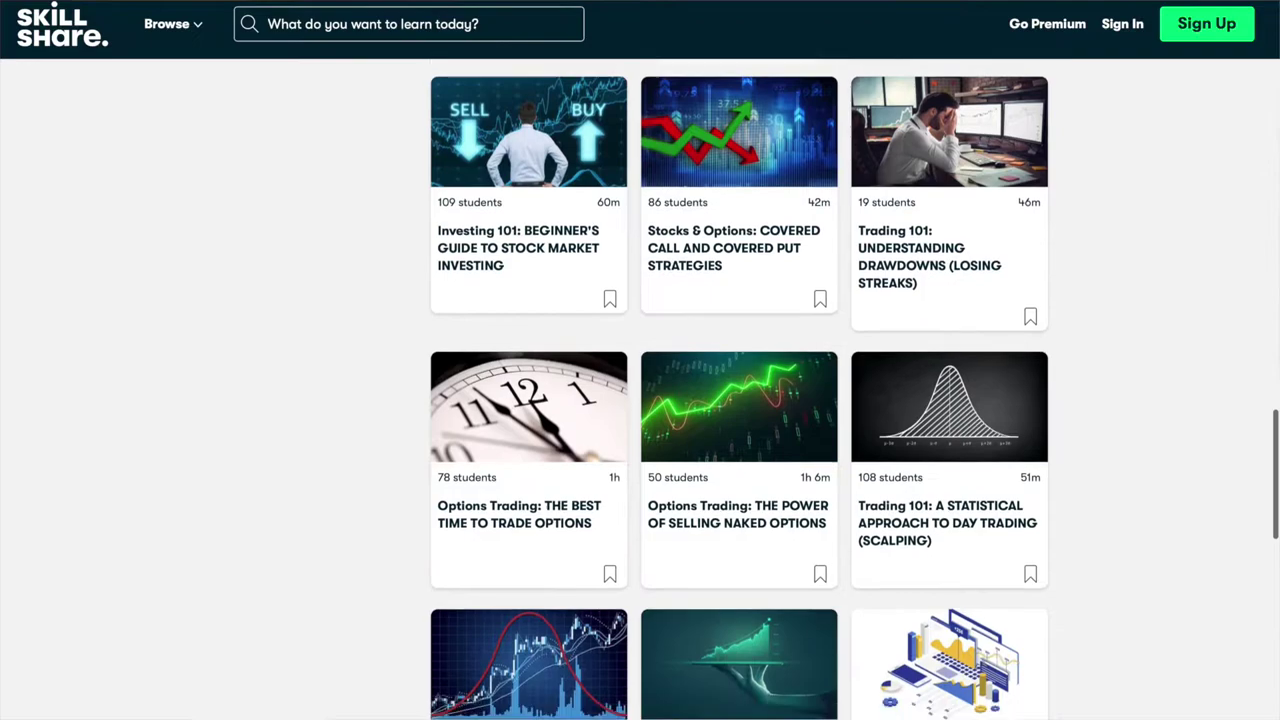
scroll(640, 400, down, 4)
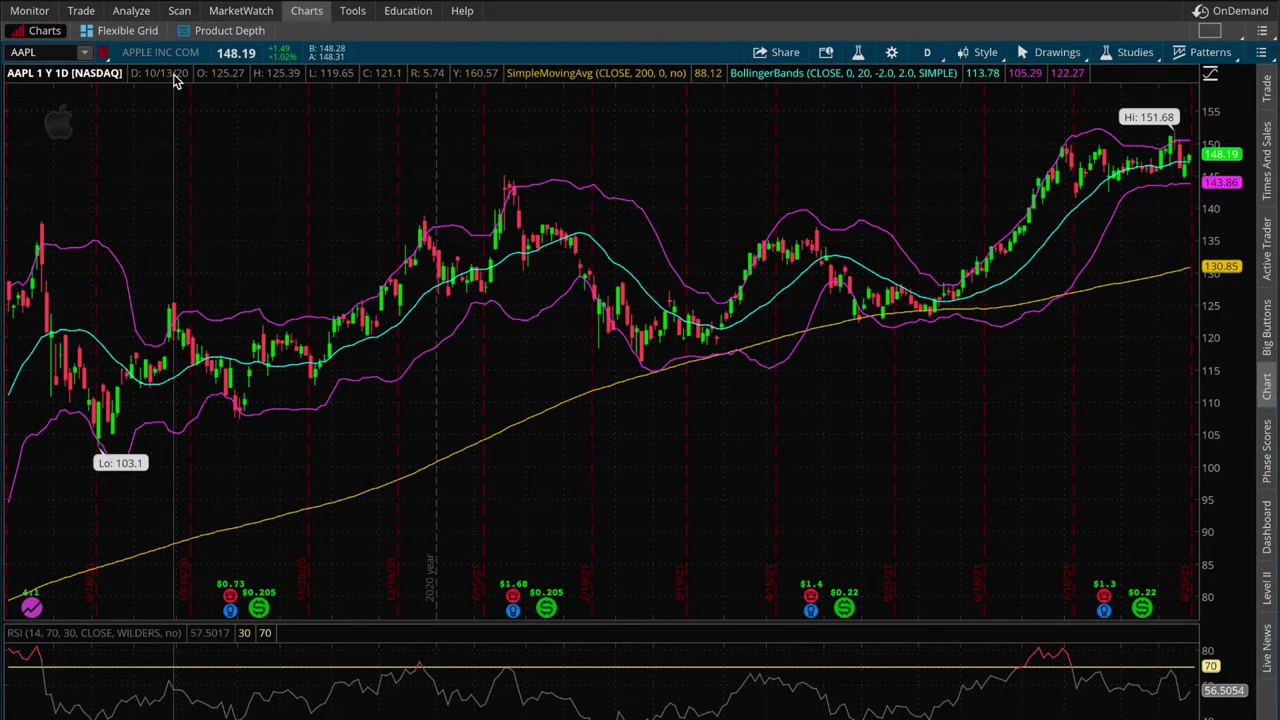
Switch to the trading platform and inspect AAPL's option chain for the 17 SEP 21 expiration around the 150 strike.
click(81, 12)
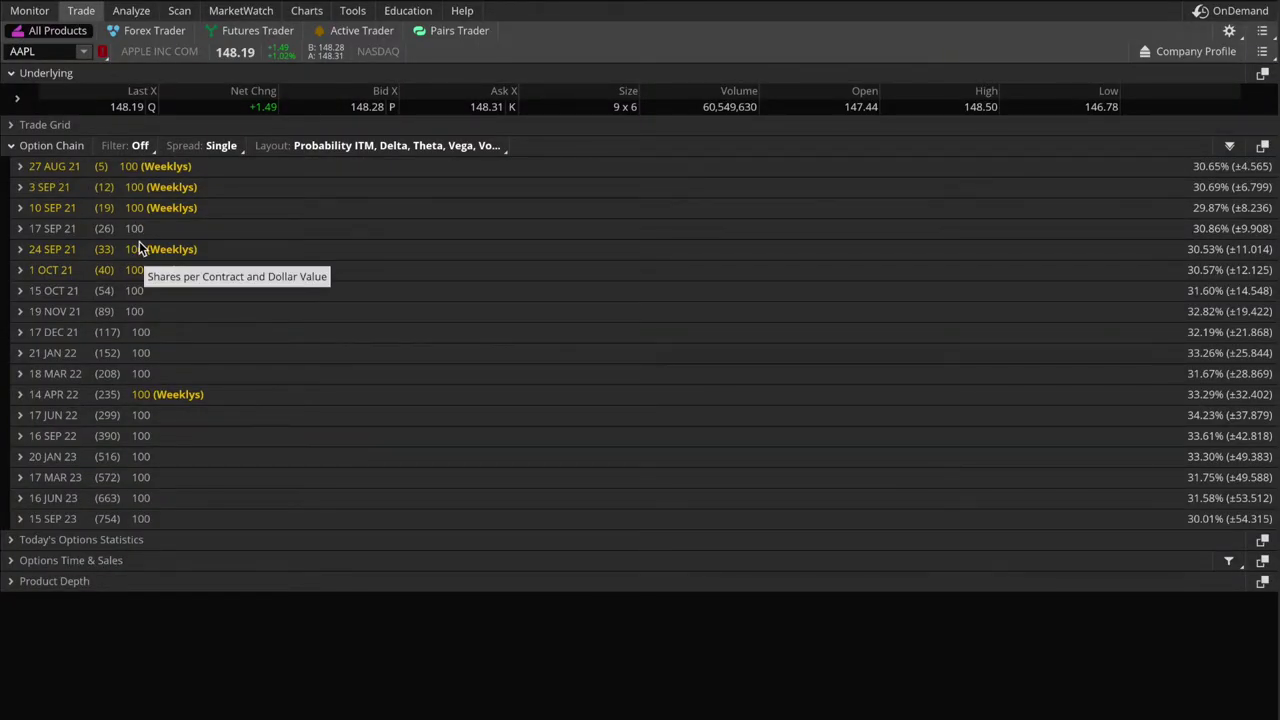
click(53, 228)
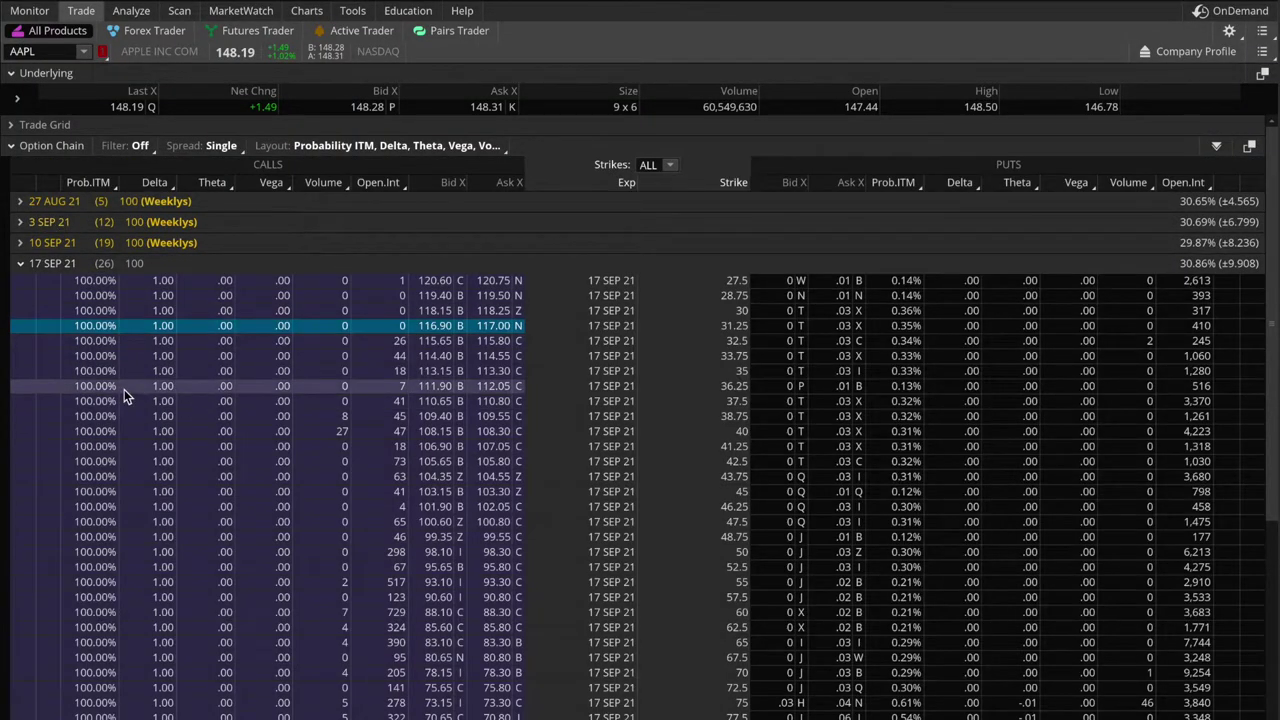
scroll(124, 389, down, 13)
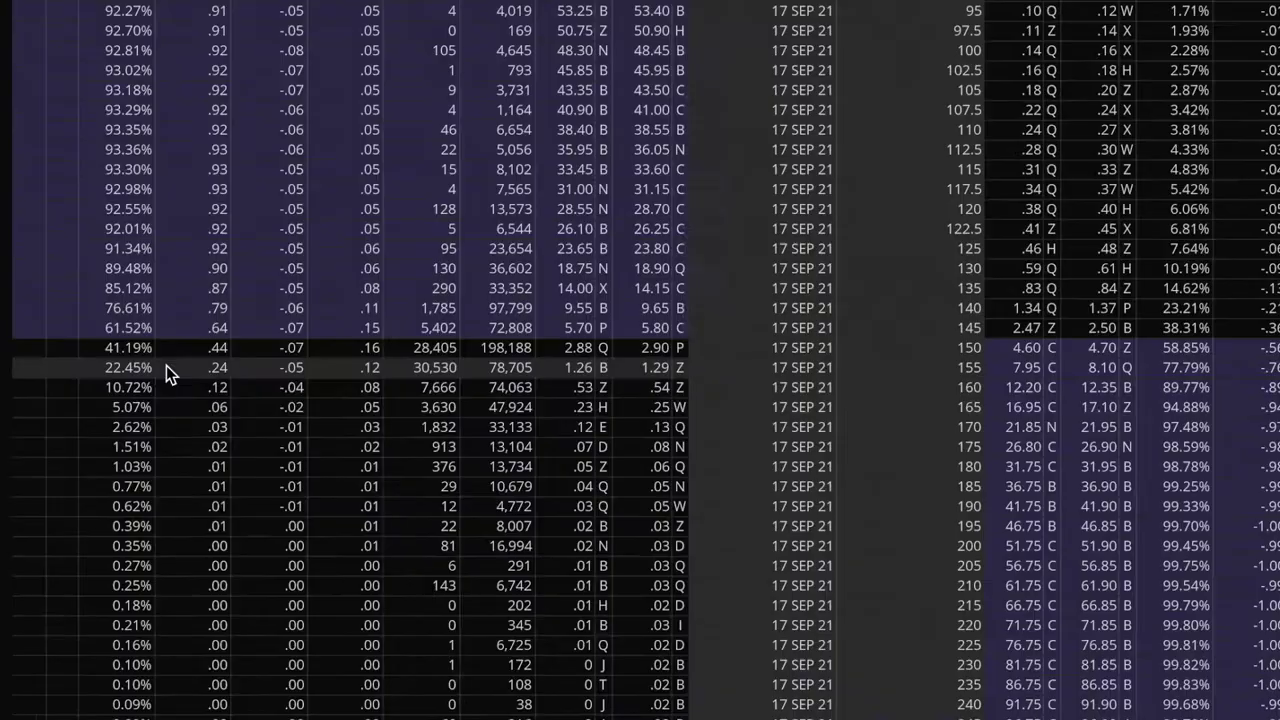
click(127, 510)
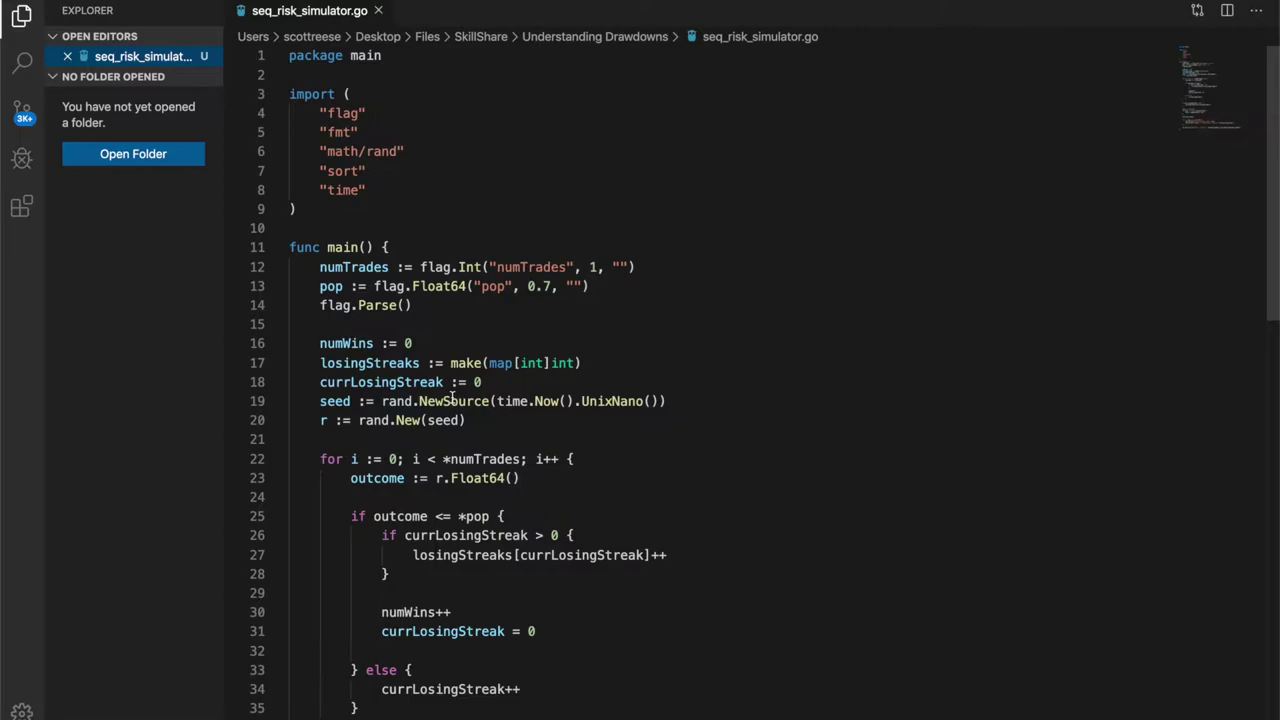
Highlight the pop flag in seq_risk_simulator.go and run ./seq_risk_simulator -numTrades 1000 -pop 0.5 in Terminal.
drag(481, 286, 506, 286)
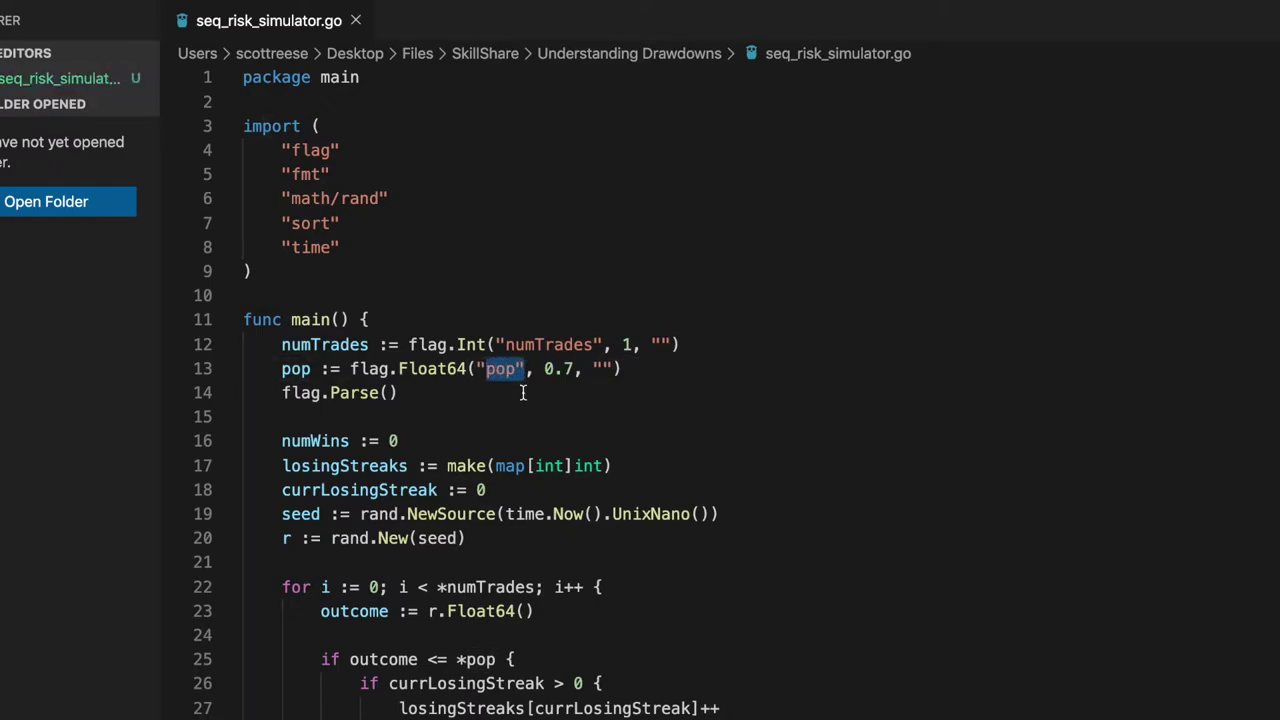
key(Left)
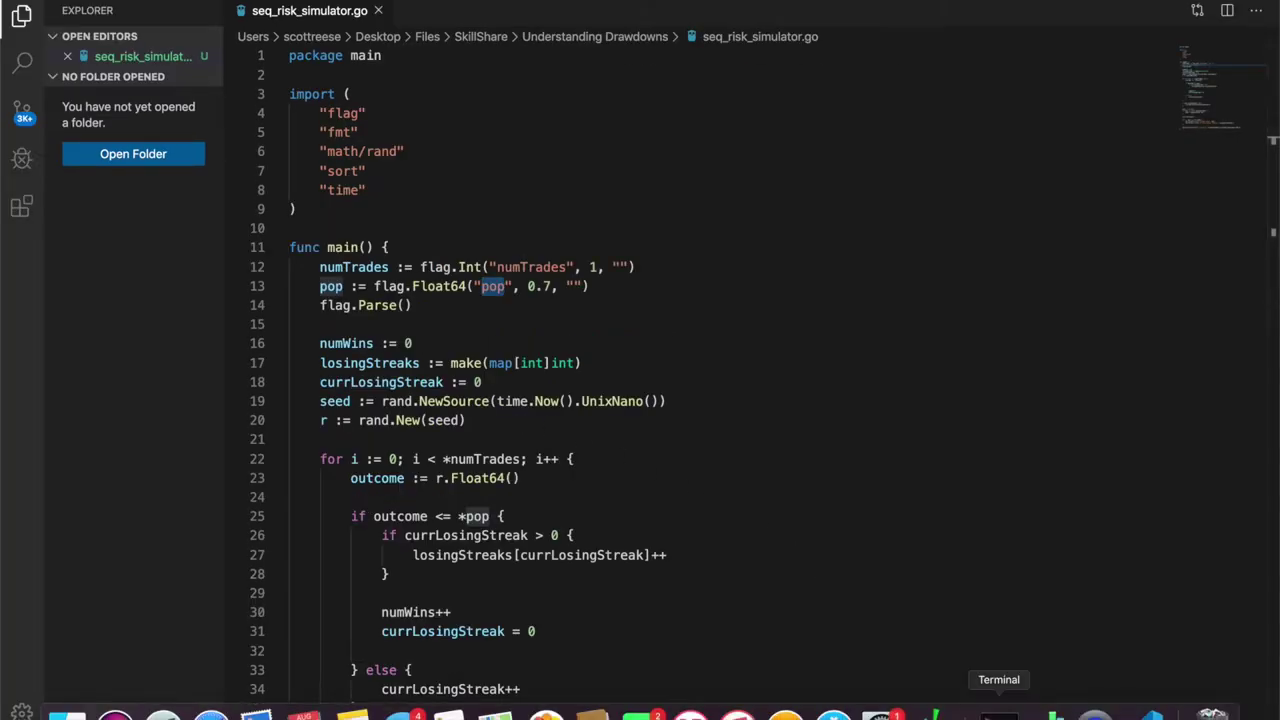
click(998, 712)
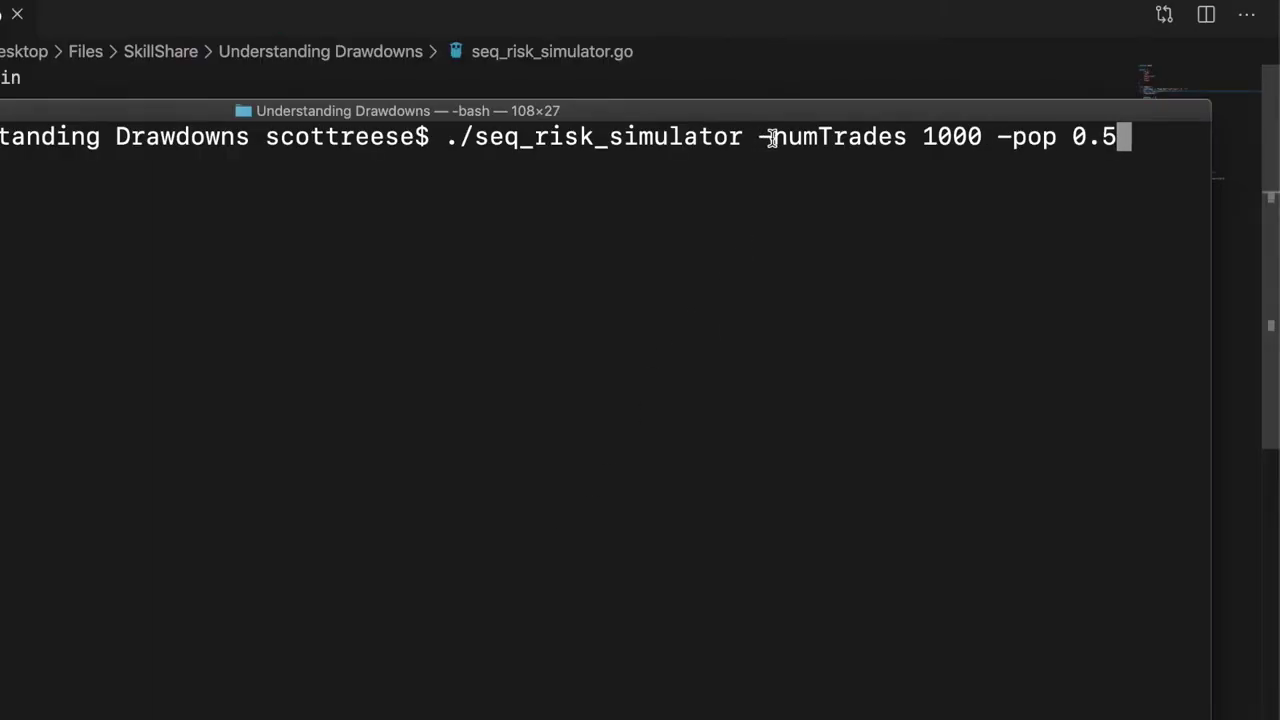
drag(768, 138, 1118, 139)
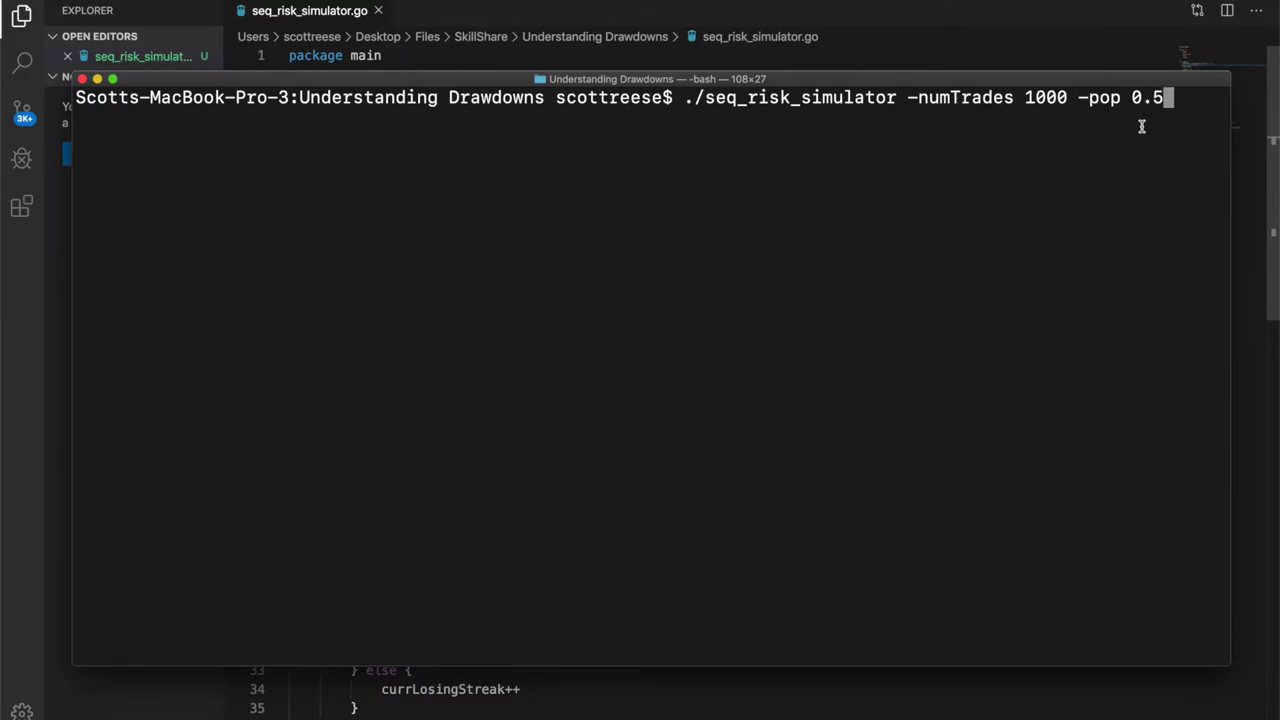
key(Return)
Examine the simulated losing streak lengths and their numbers of occurrences, starting from the shortest streak.
scroll(511, 318, up, 3)
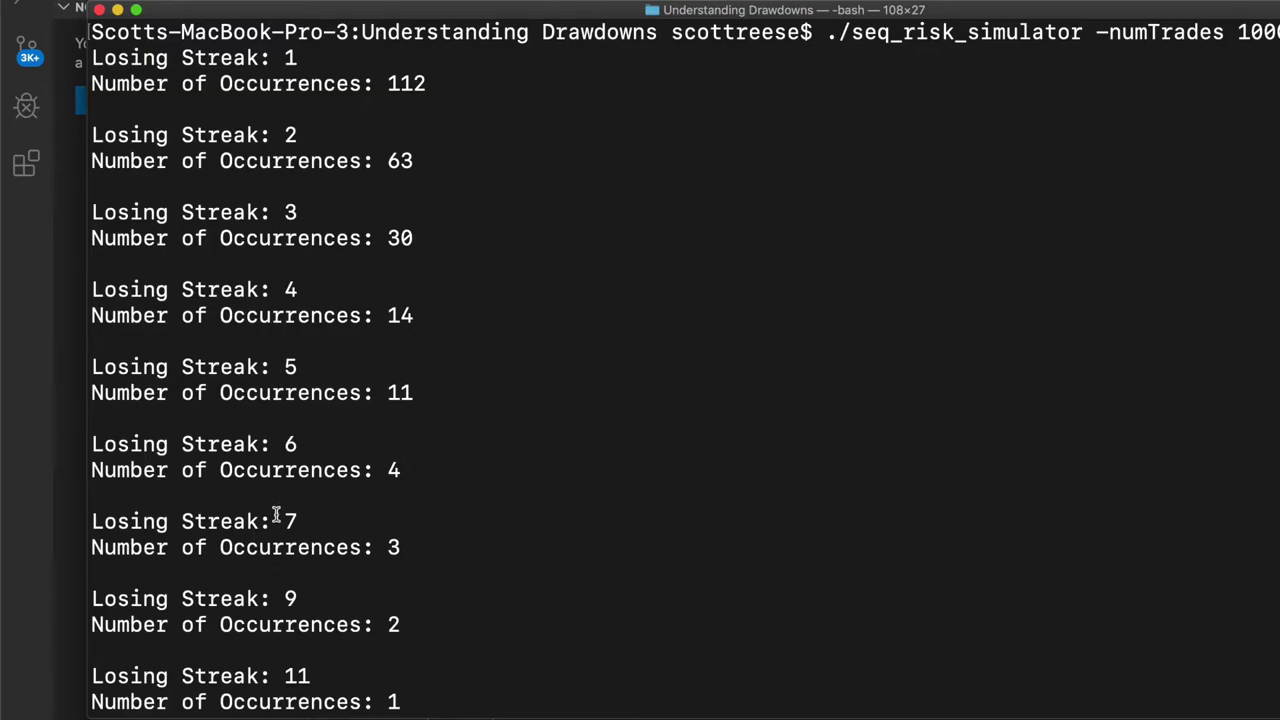
scroll(277, 515, down, 2)
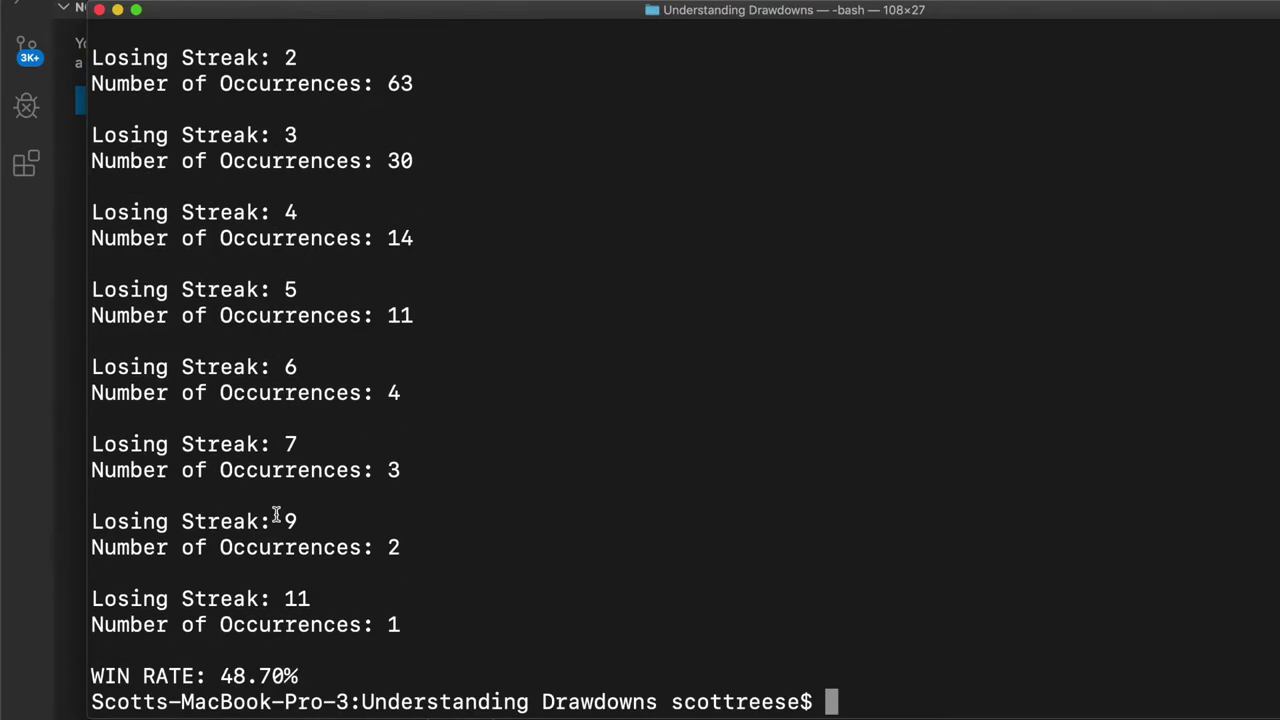
scroll(277, 515, up, 1)
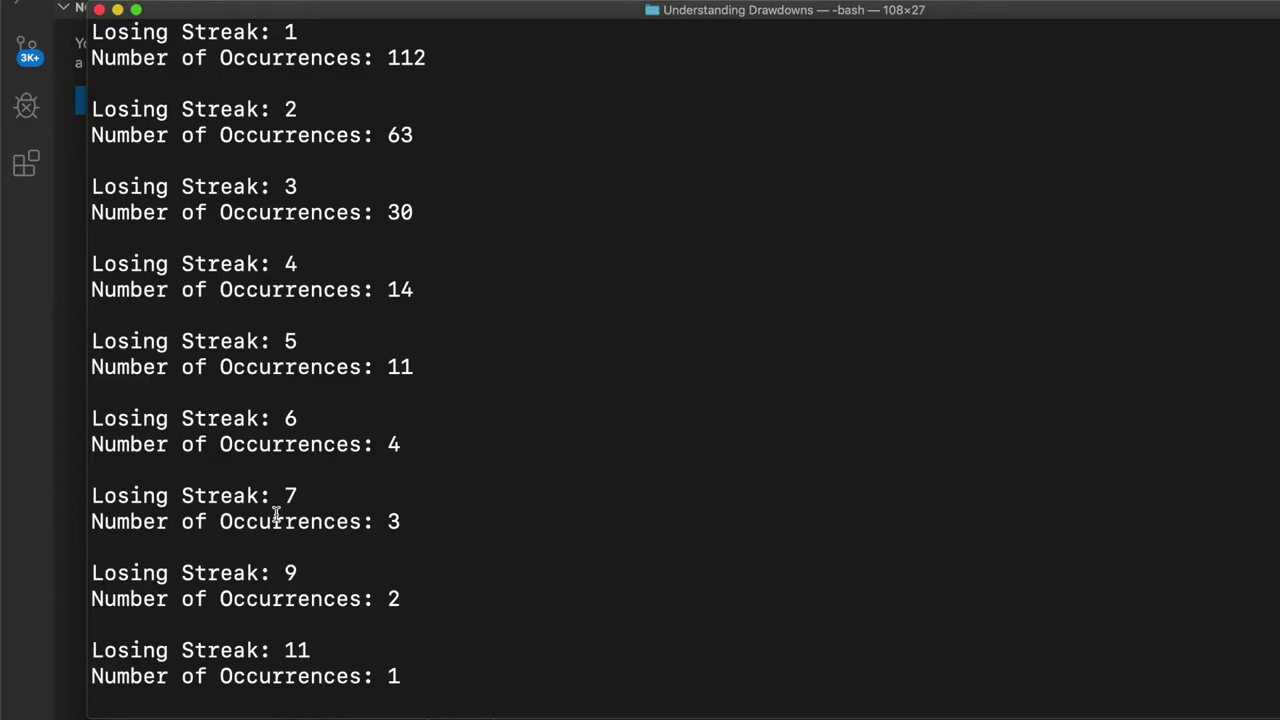
drag(430, 58, 290, 56)
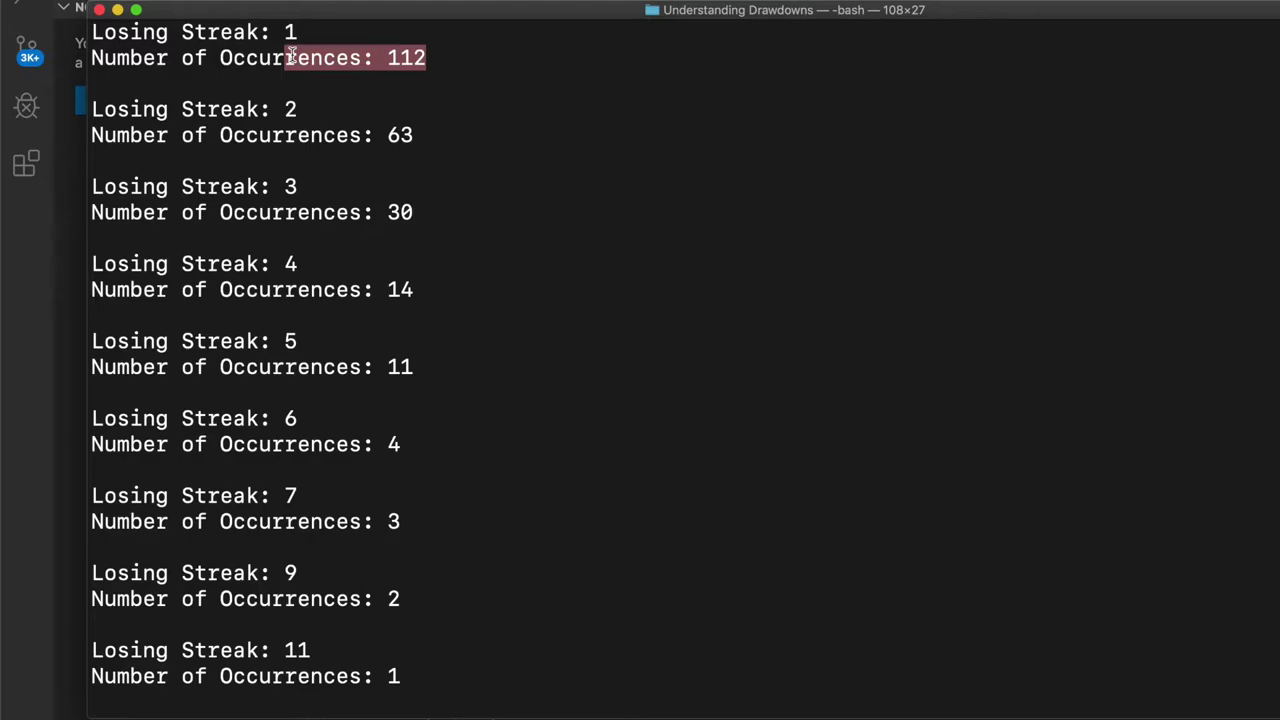
drag(303, 34, 258, 33)
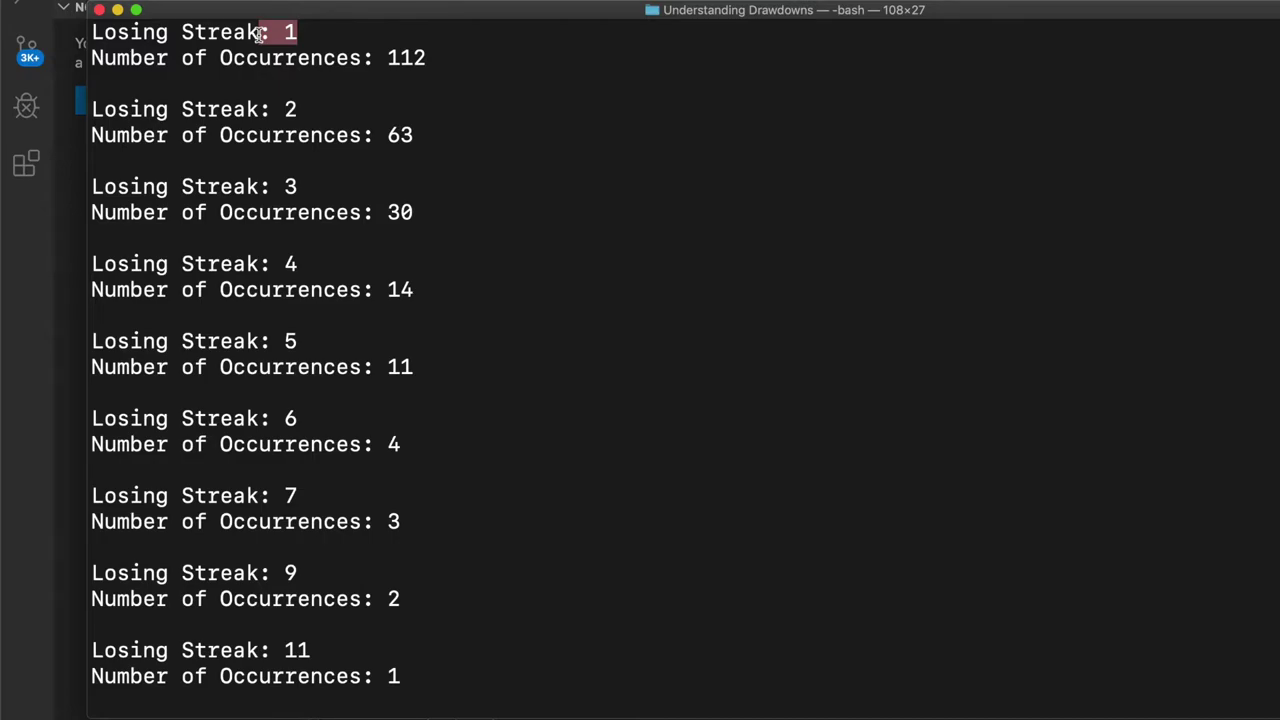
drag(437, 58, 242, 62)
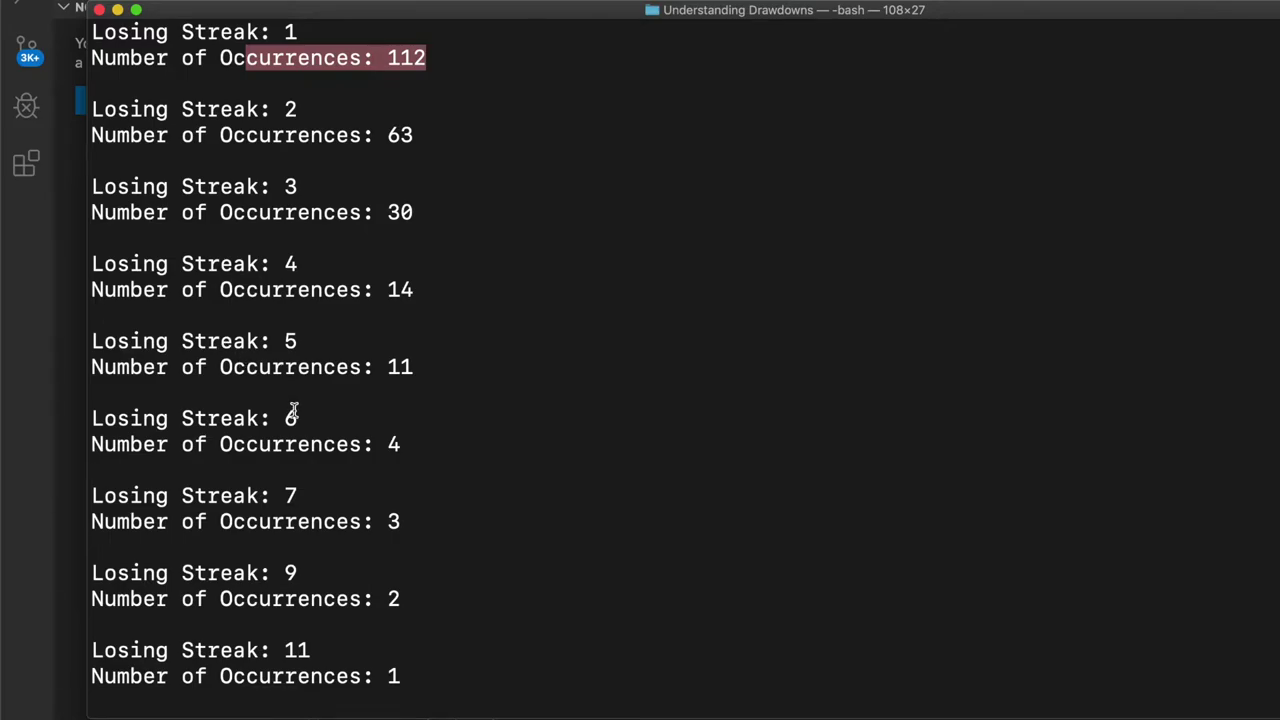
drag(309, 420, 146, 420)
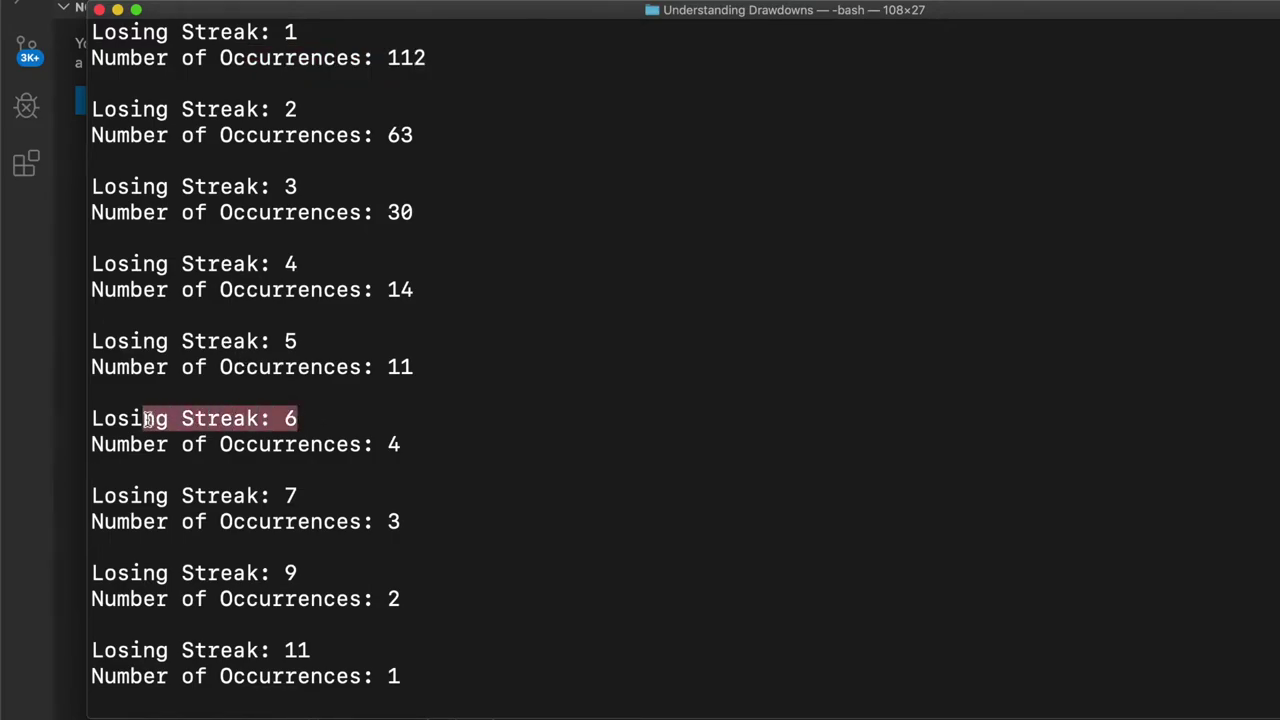
drag(299, 573, 102, 565)
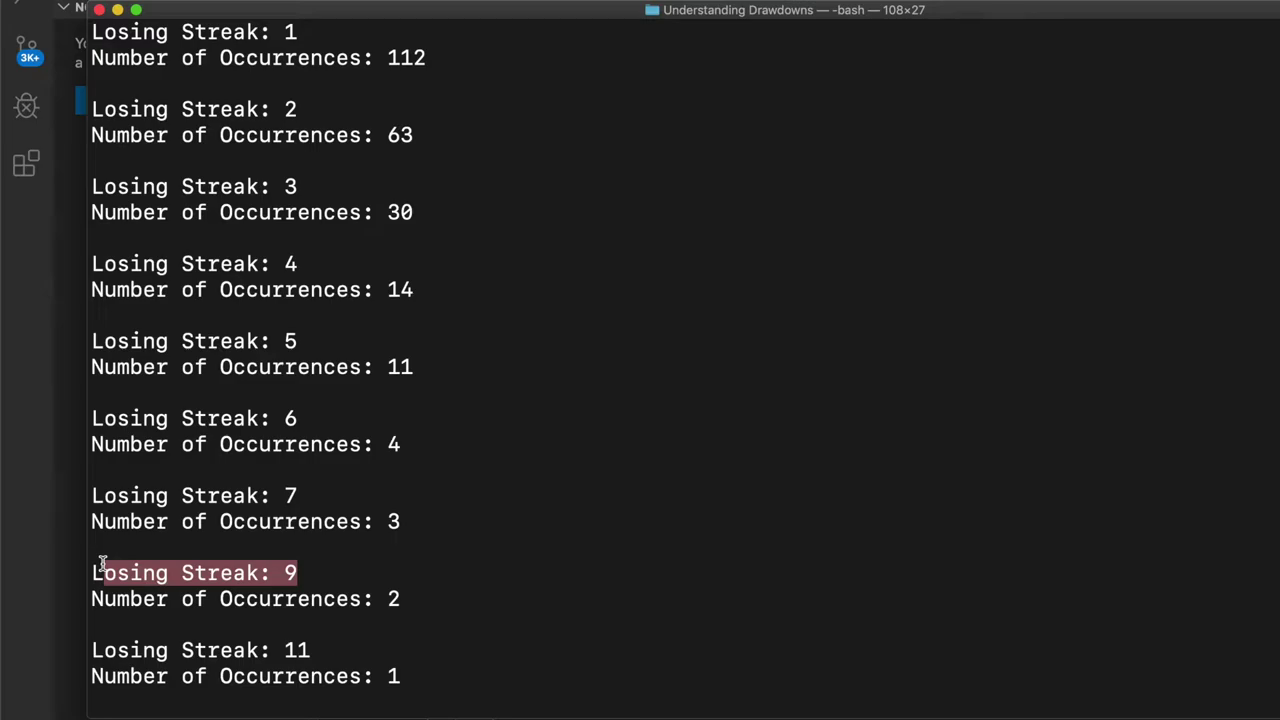
Highlight the longest losing streak, its number of occurrences and the win rate at the end of the output.
scroll(102, 566, down, 1)
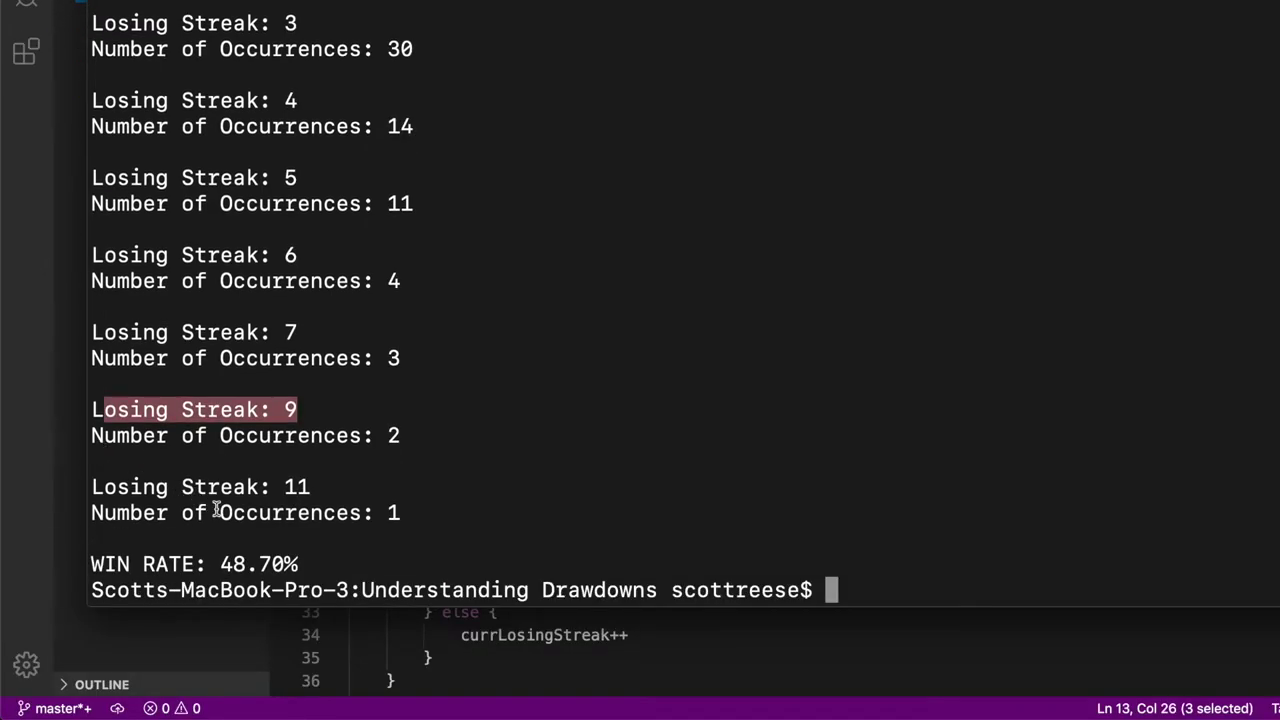
drag(325, 489, 102, 485)
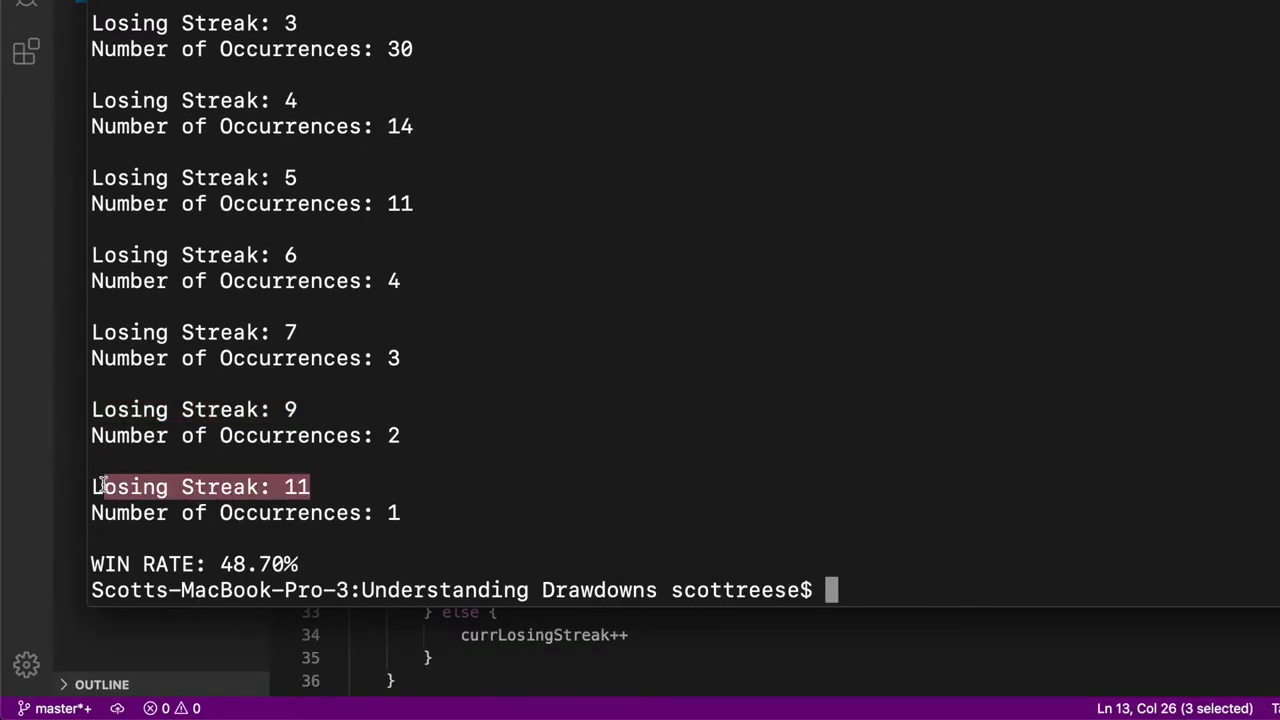
drag(408, 516, 262, 516)
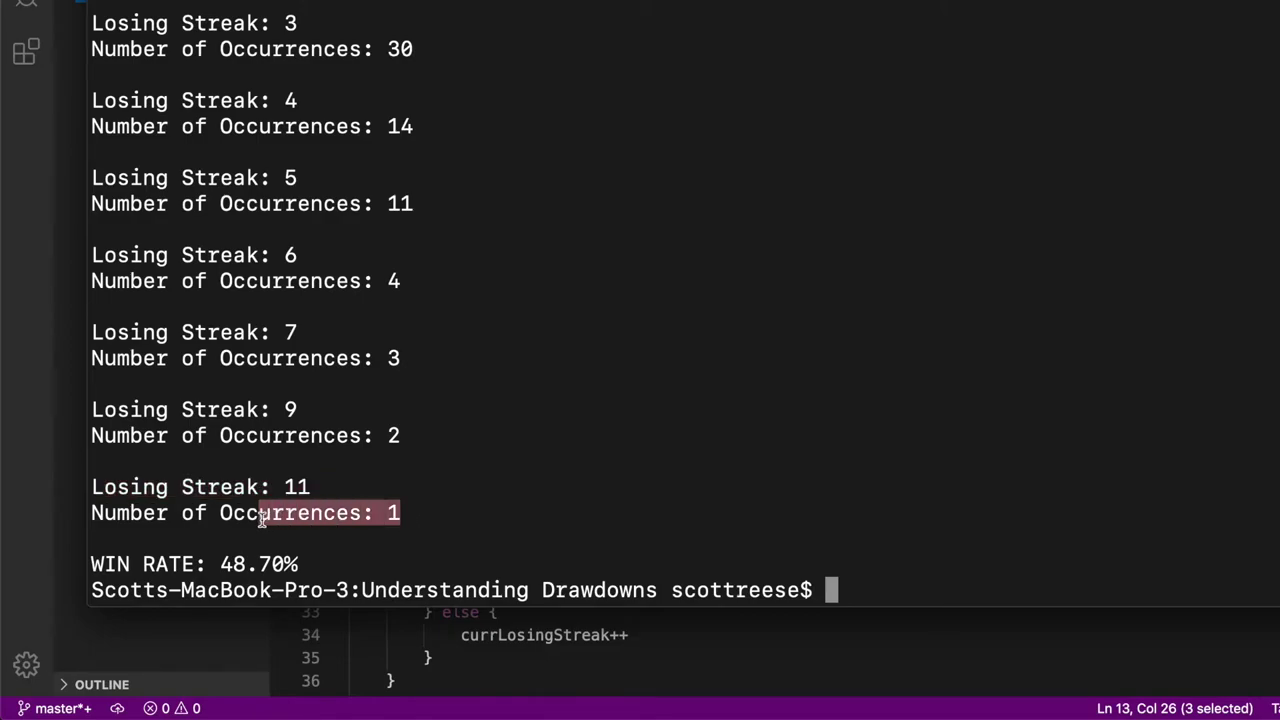
click(262, 516)
drag(417, 517, 89, 484)
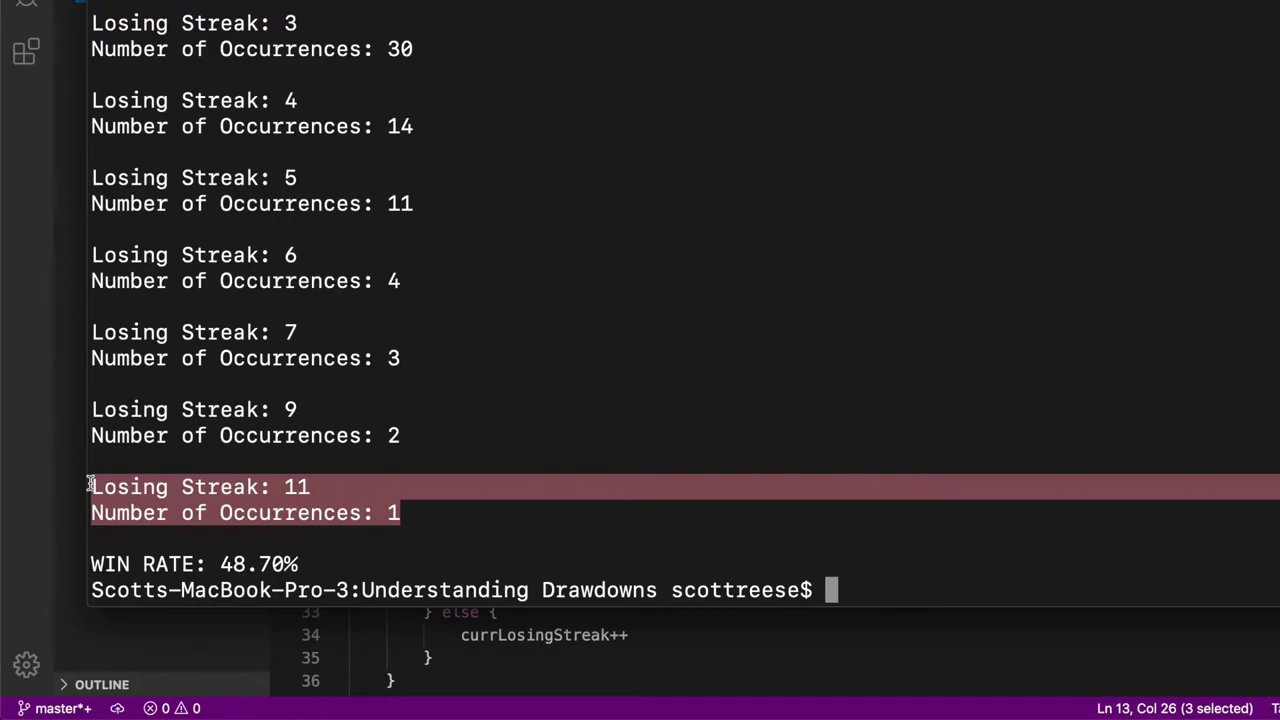
drag(300, 567, 90, 567)
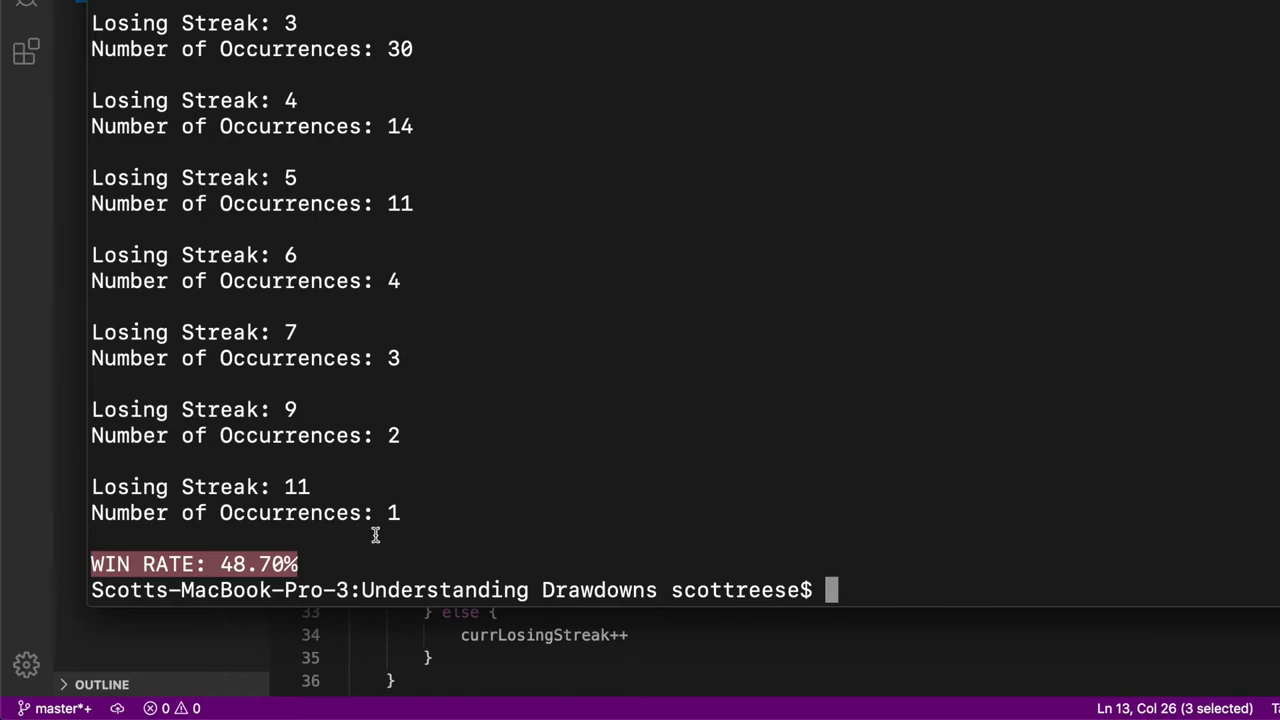
drag(406, 513, 93, 487)
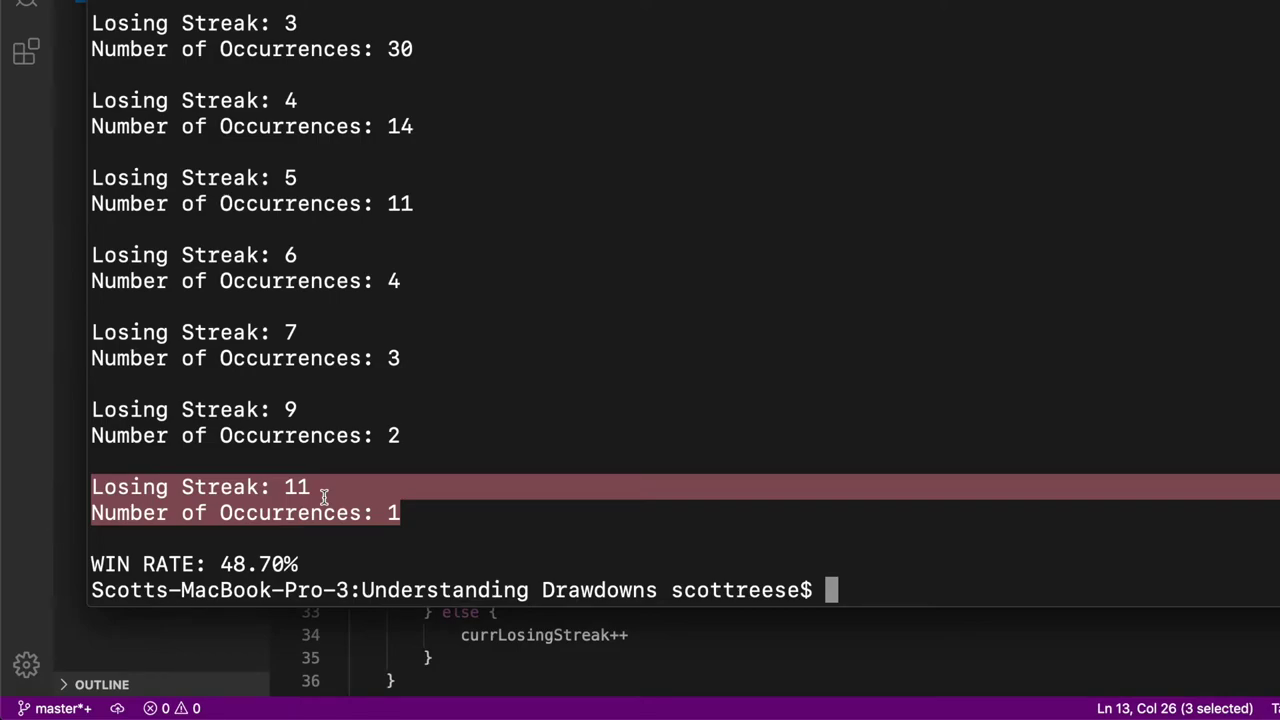
Clear the terminal and rerun the simulator for 1000 trades with -pop set to 0.7.
text(clear)
key(Return)
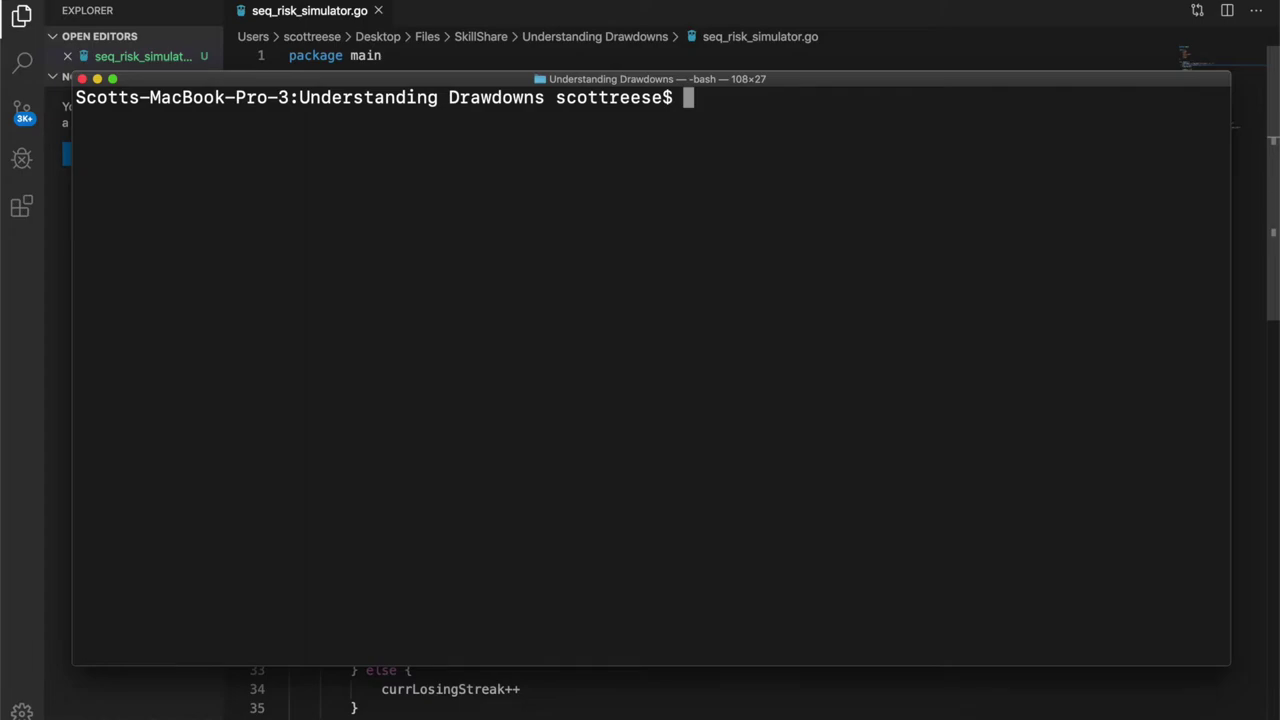
key(Up)
key(Up)
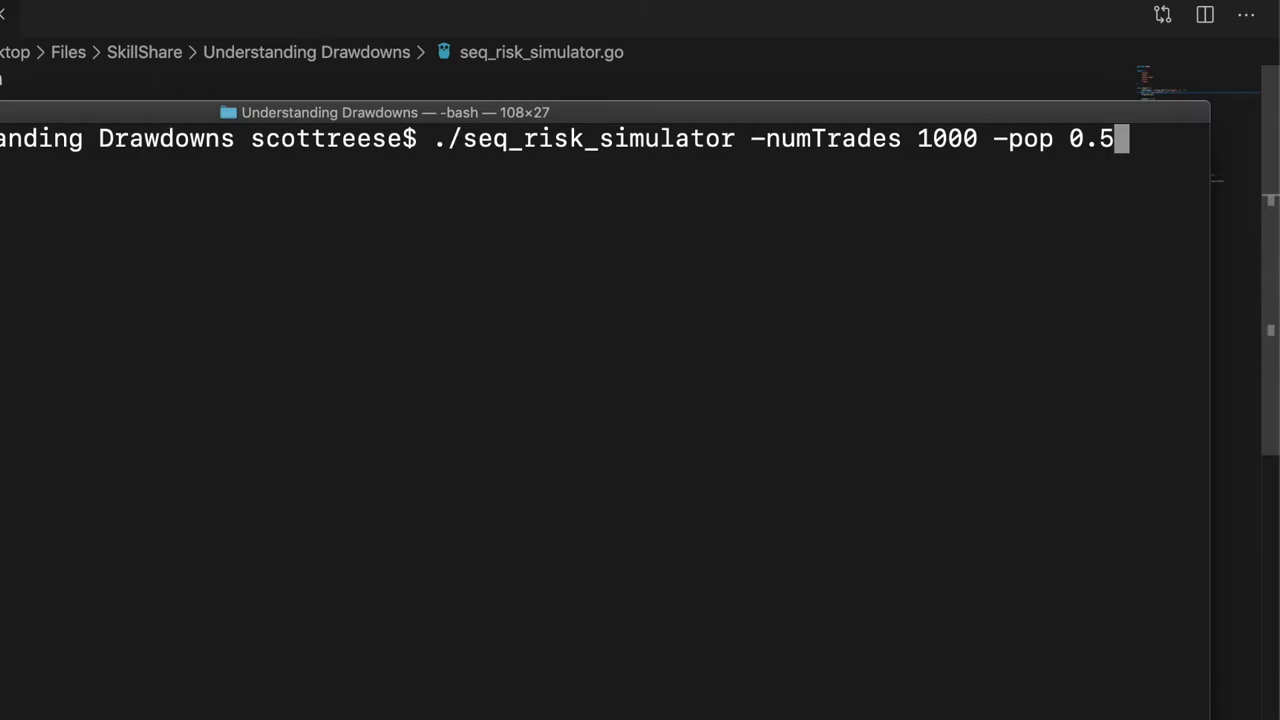
key(BackSpace)
text(7)
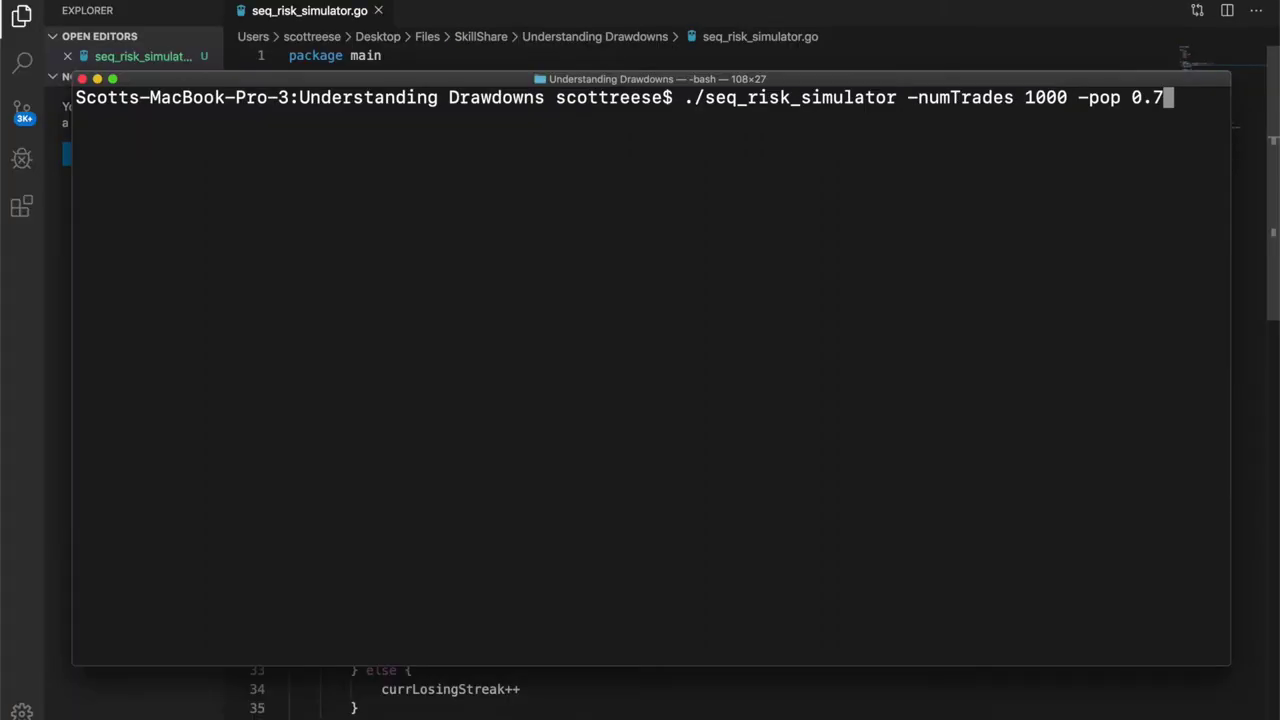
key(Return)
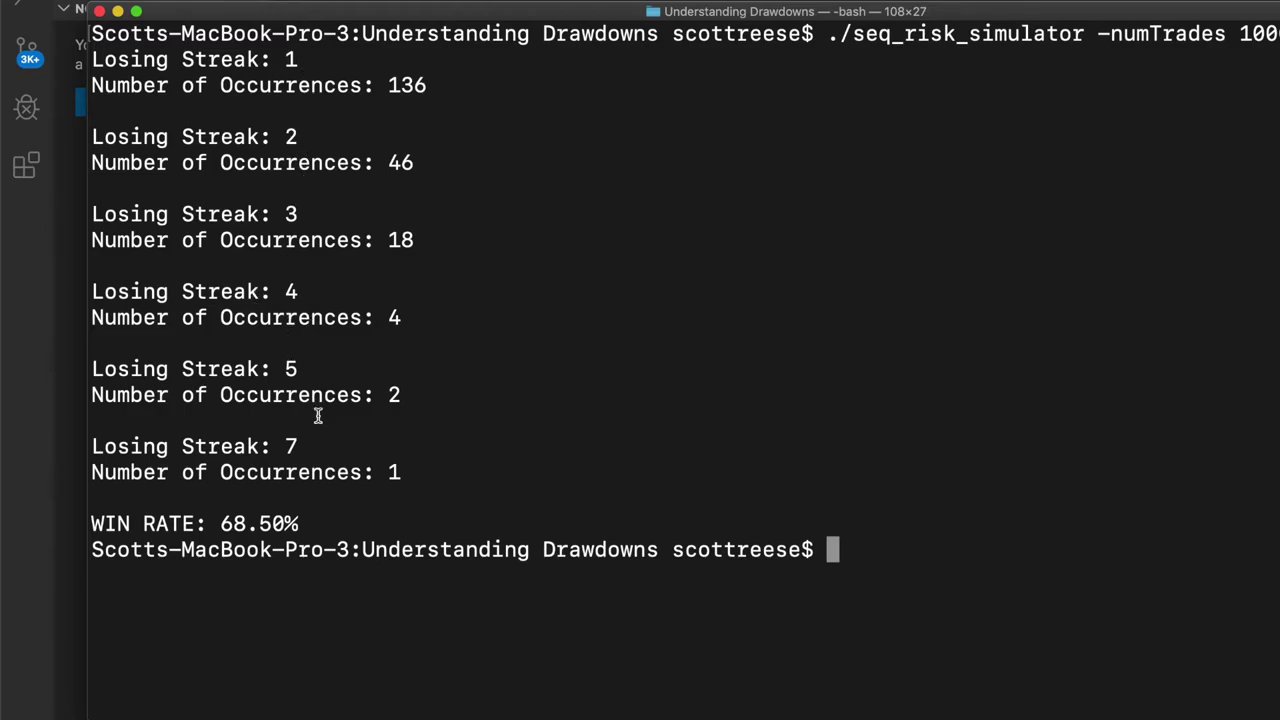
Highlight the longest losing streak, its occurrences and the win rate in the 0.7 probability run.
drag(306, 446, 91, 446)
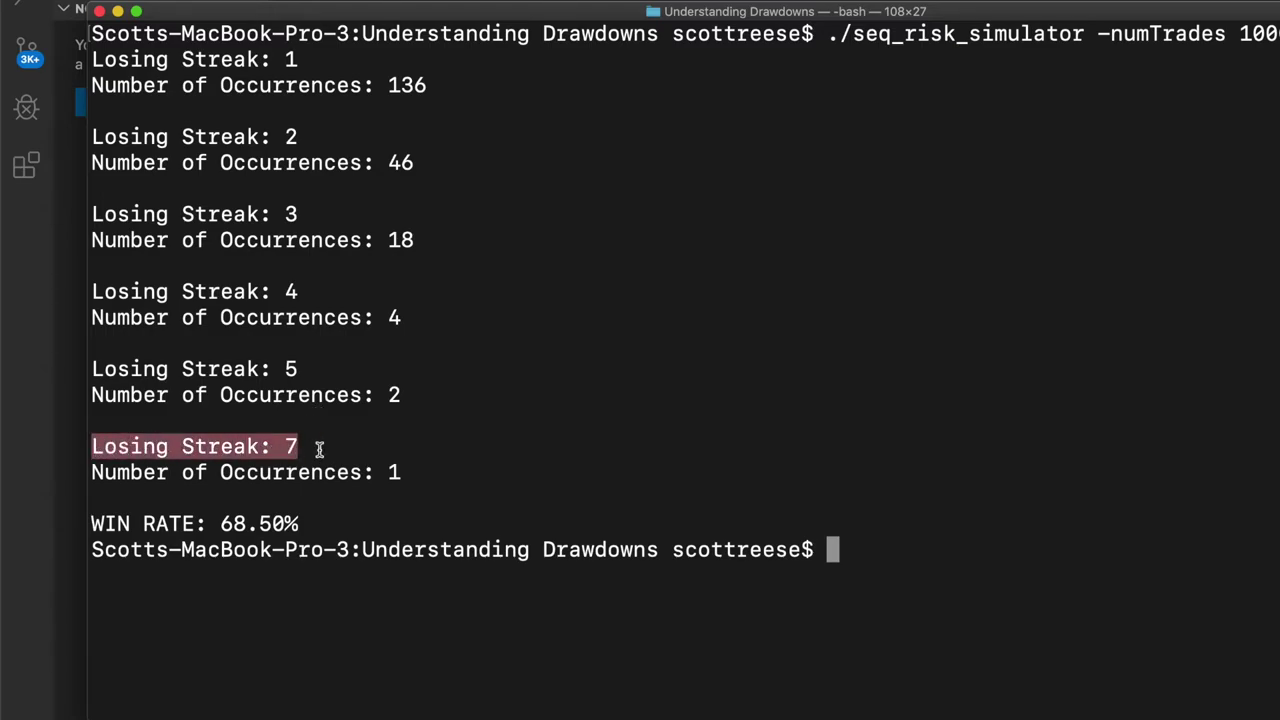
drag(410, 472, 83, 478)
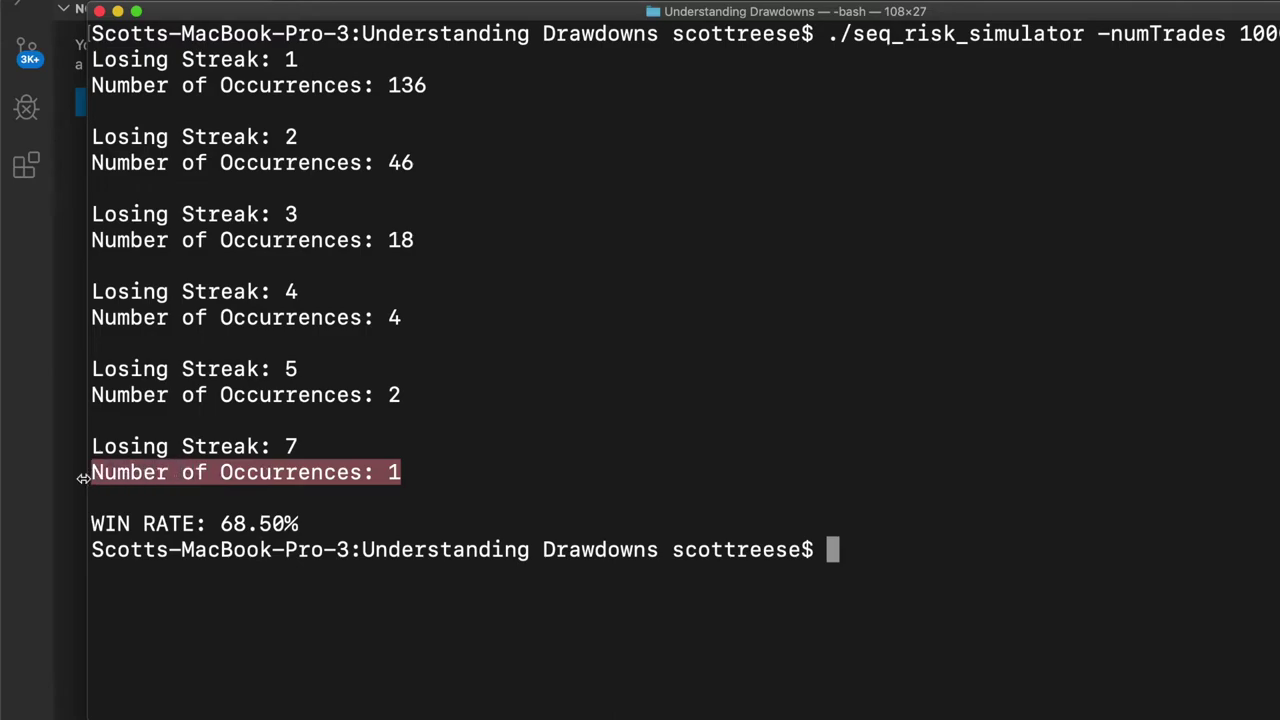
drag(316, 523, 87, 530)
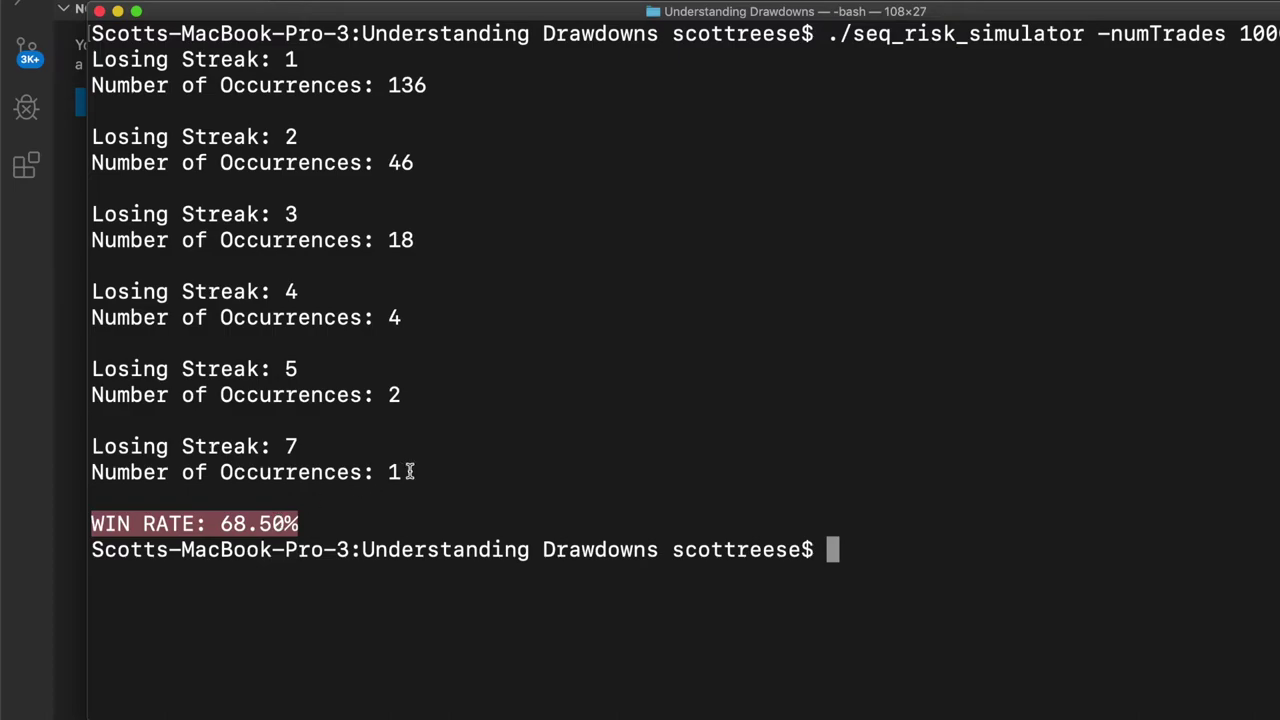
mouse_move(408, 474)
mouse_down()
mouse_move(222, 473)
mouse_move(91, 447)
mouse_up()
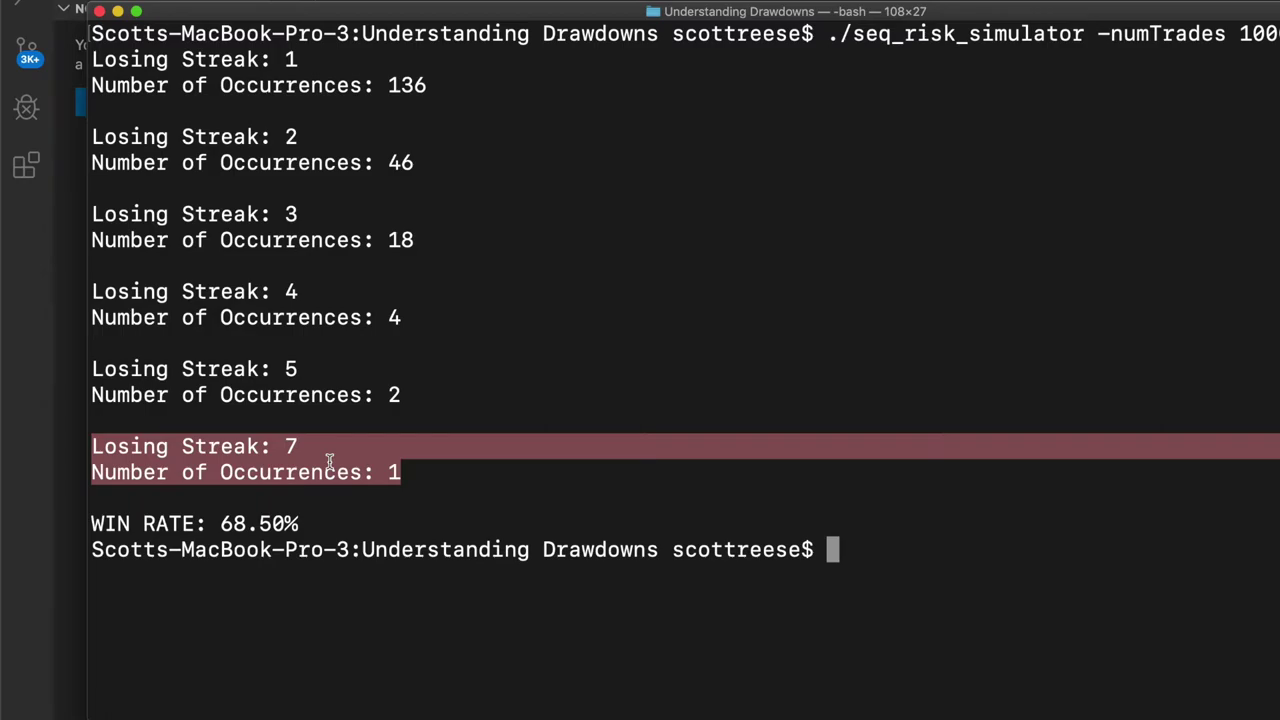
Clear the terminal and rerun the simulator for 1000 trades with -pop set to 0.9.
drag(408, 470, 92, 476)
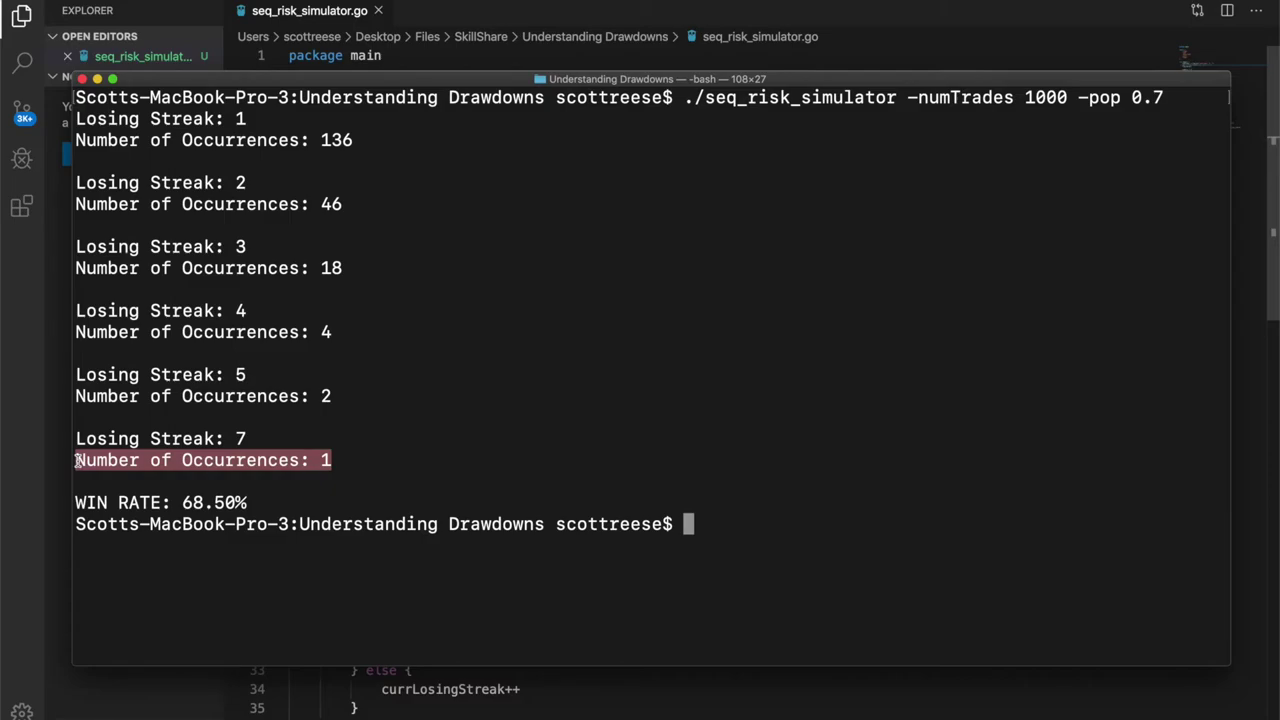
text(clear)
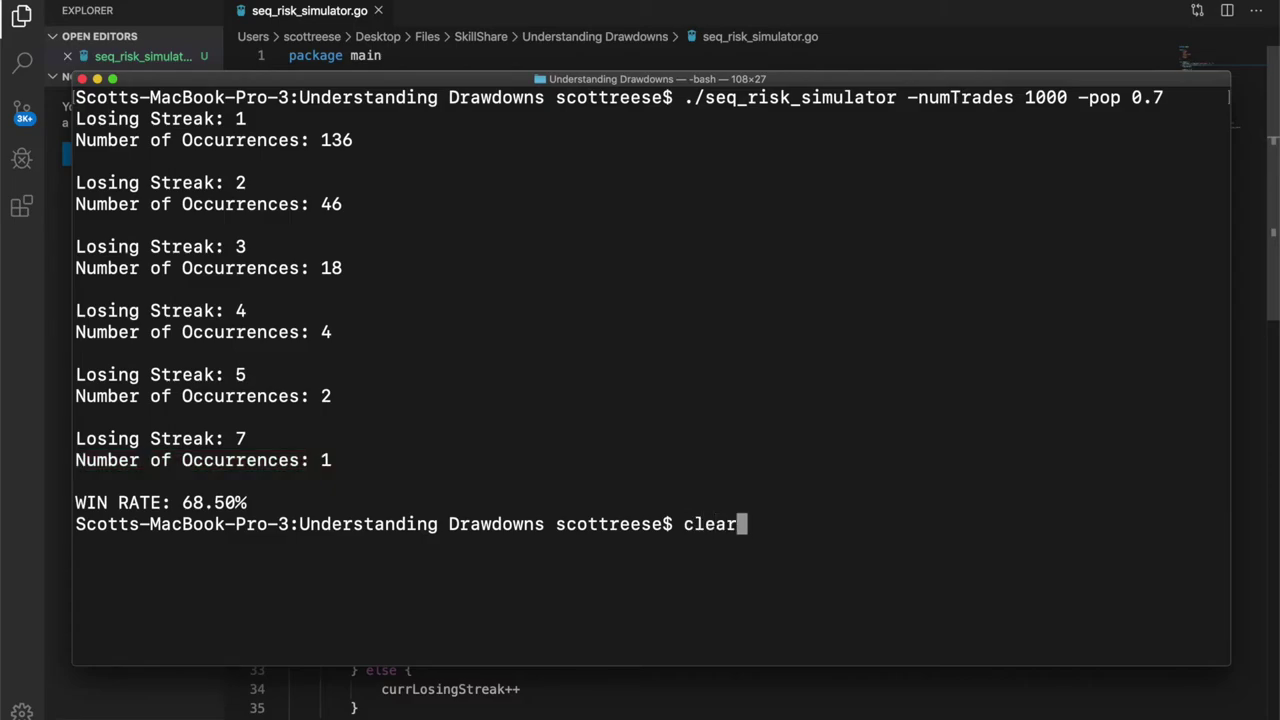
key(Return)
key(Up)
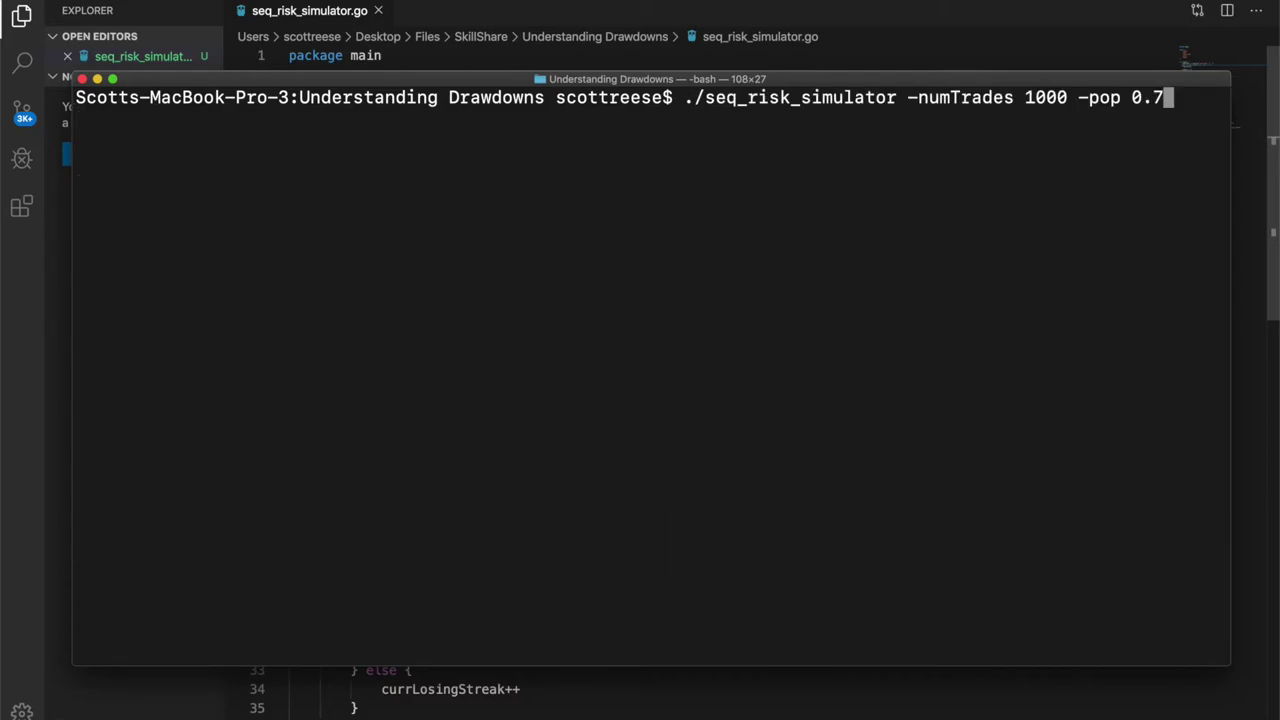
key(BackSpace)
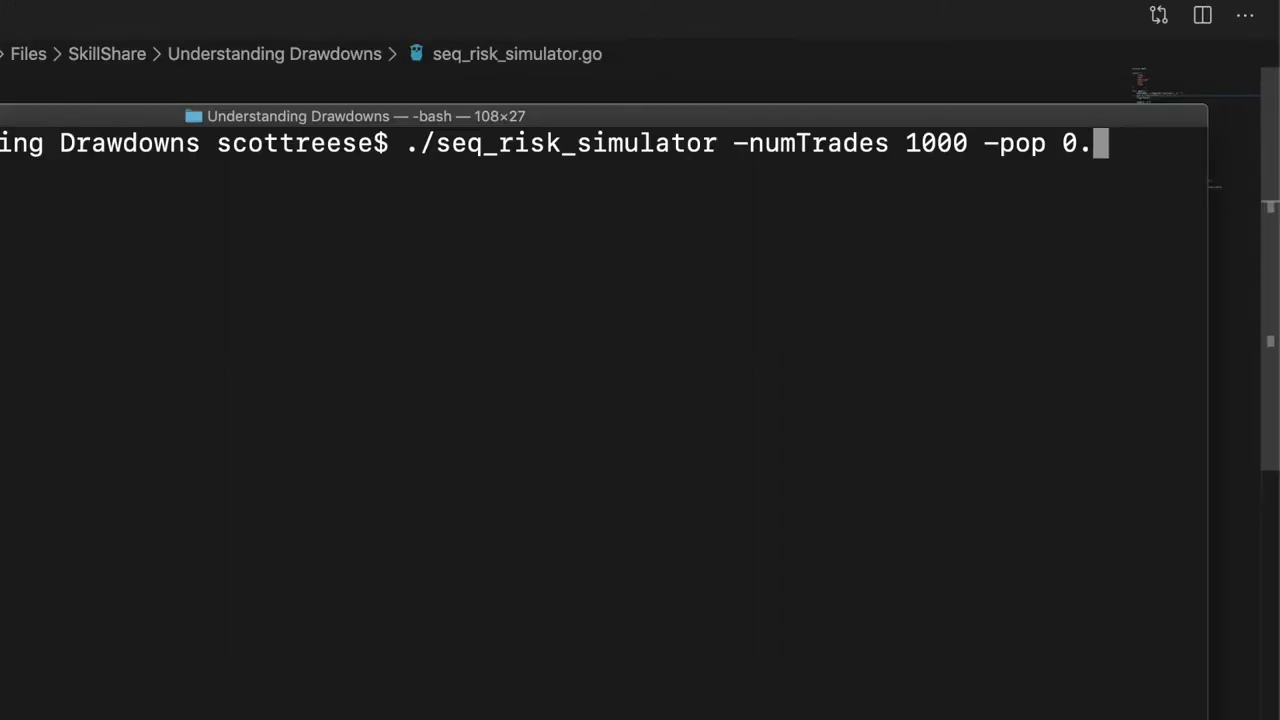
text(9)
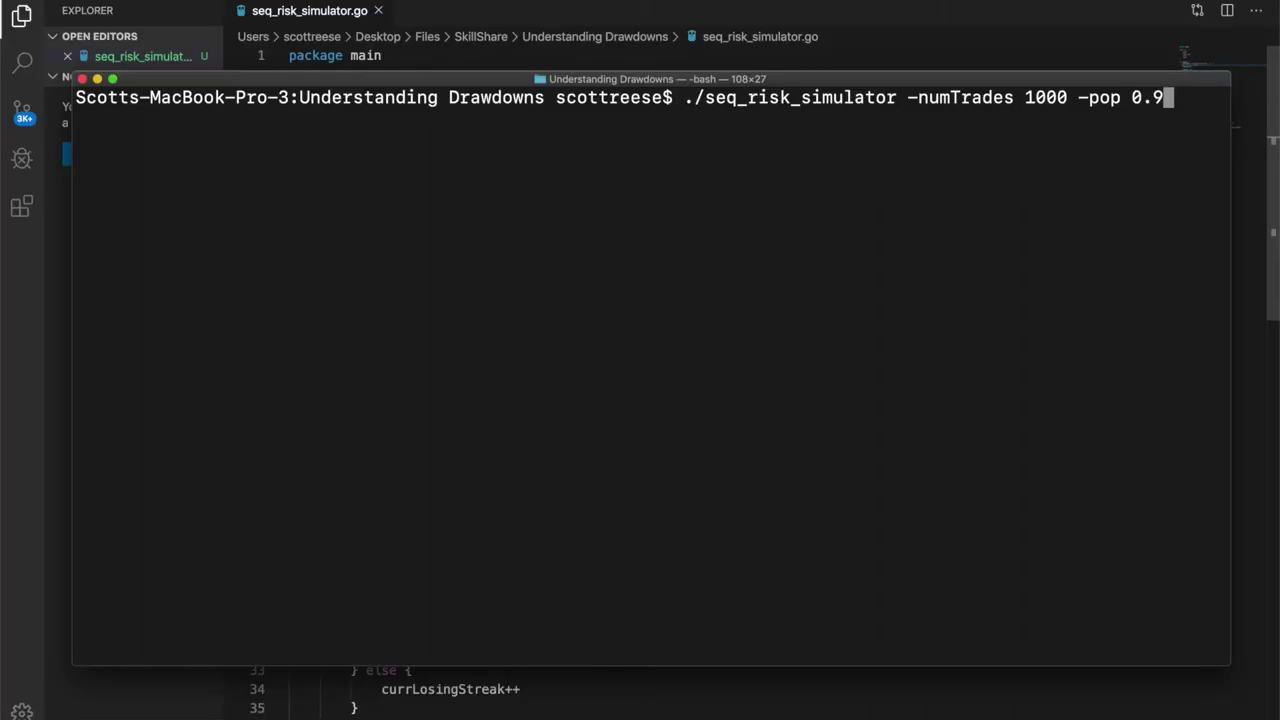
key(Return)
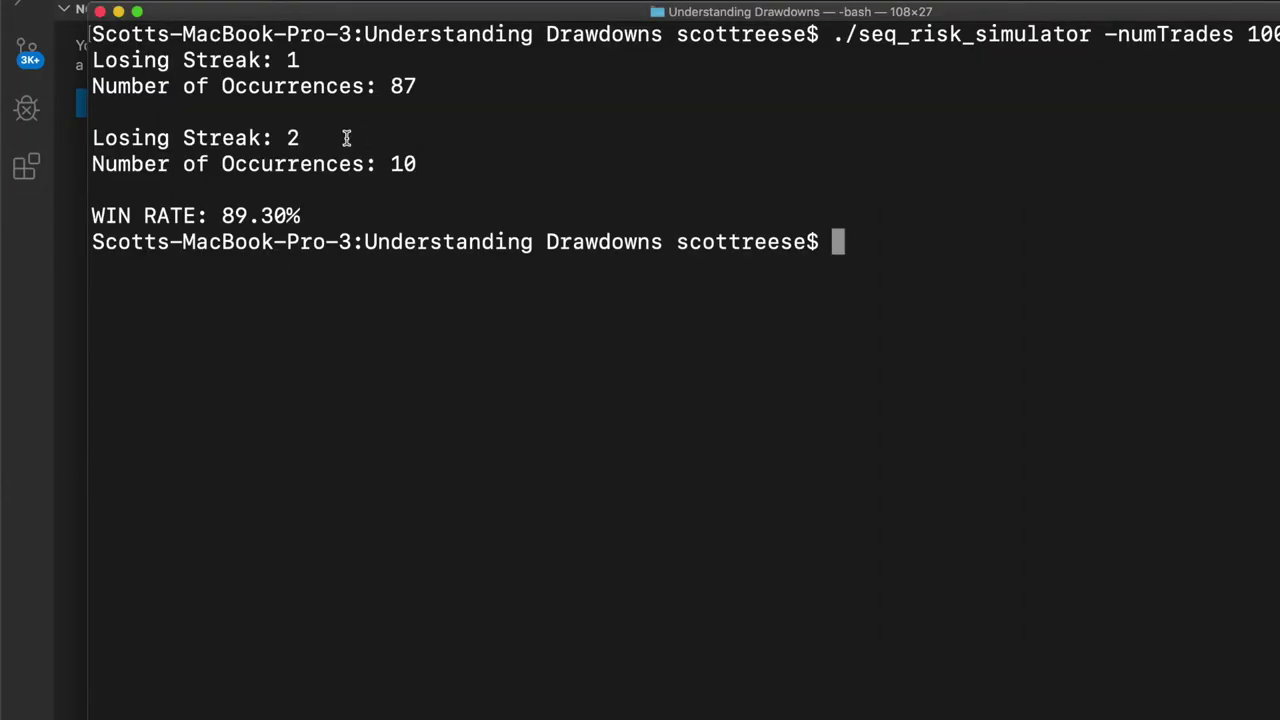
Highlight the longest losing streak, its number of occurrences and the win rate in the 0.9 probability run.
drag(346, 138, 108, 138)
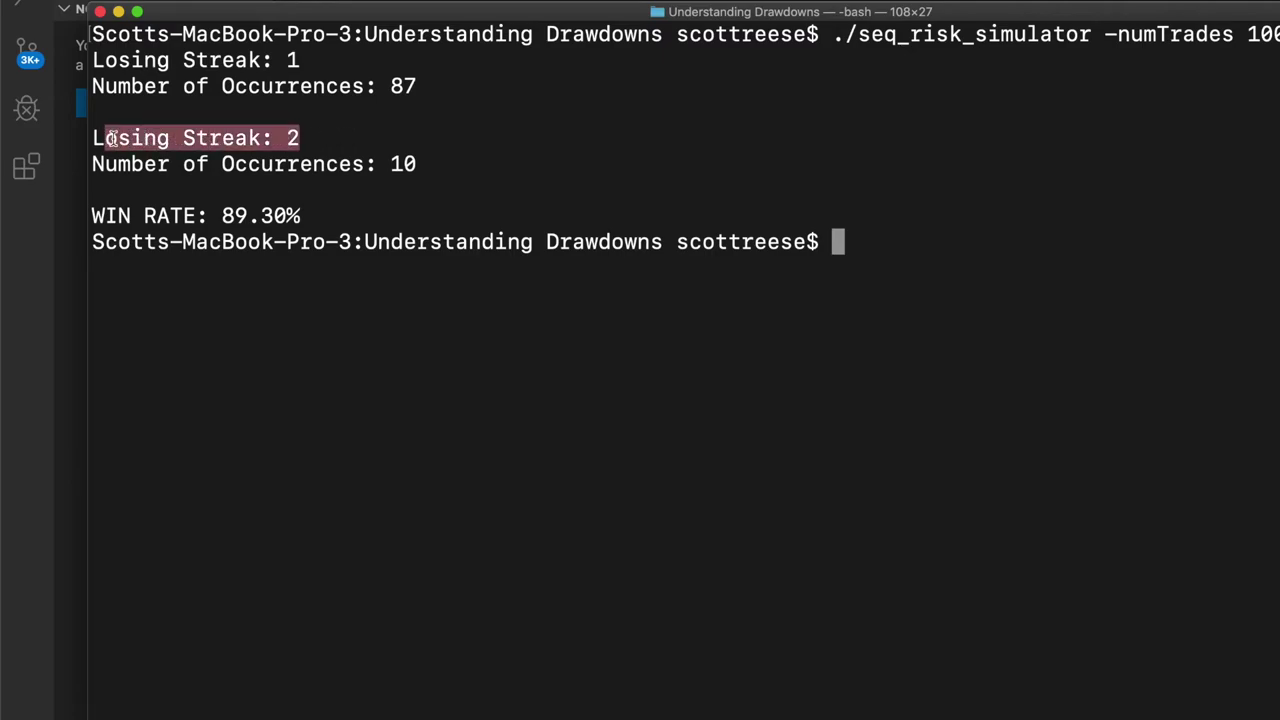
drag(434, 164, 252, 165)
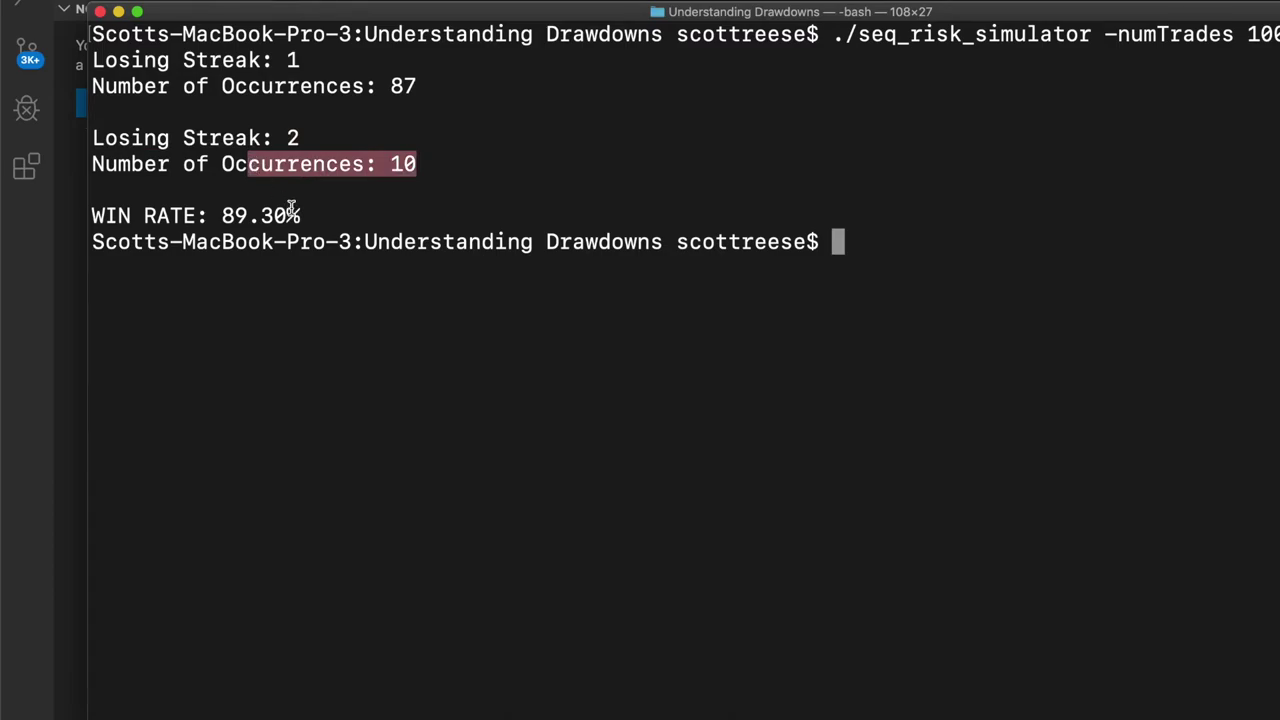
drag(304, 218, 100, 220)
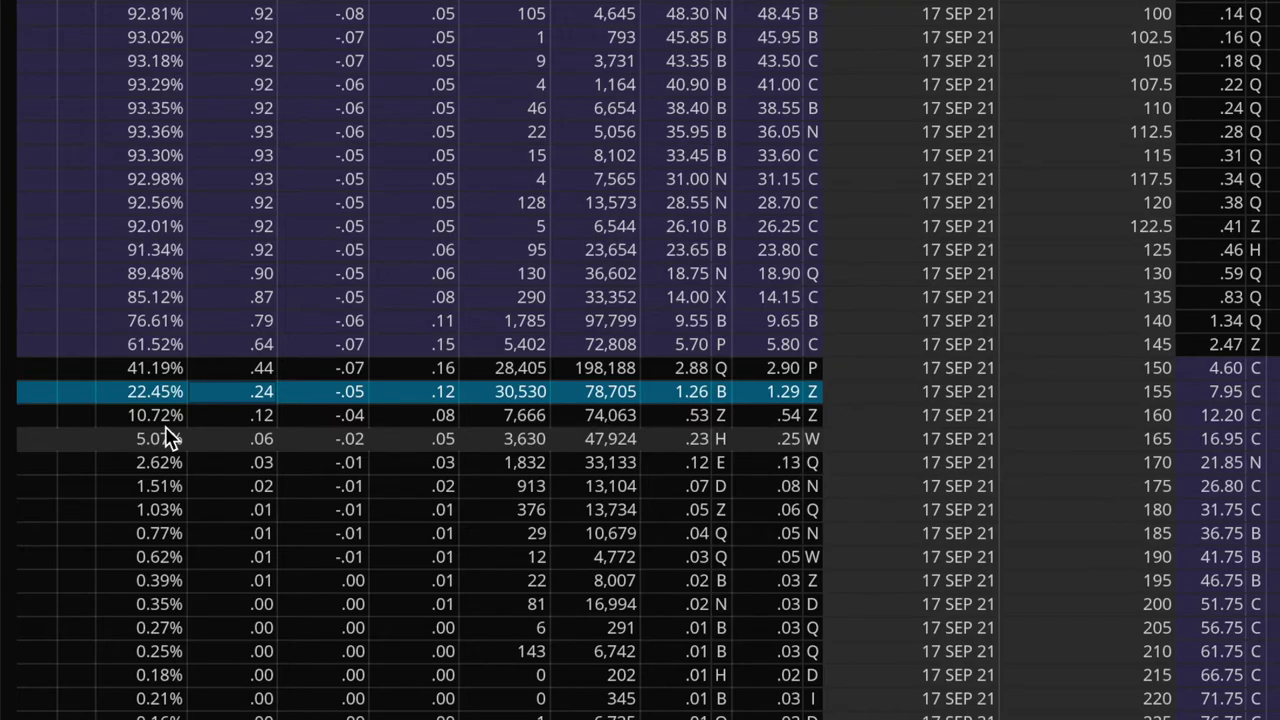
Inspect the 17 SEP 21 calls around the 160 strike in the option chain, and highlight the 0.9 run's longest losing streak in the terminal.
click(226, 424)
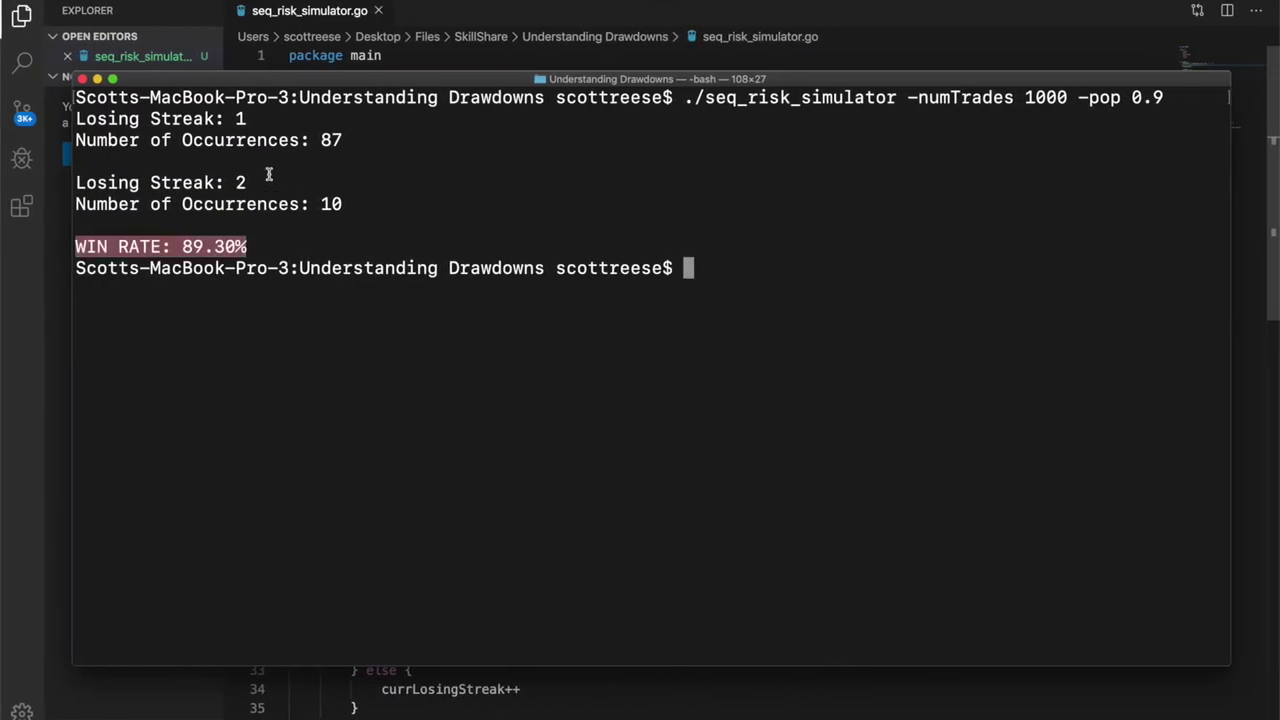
drag(250, 183, 147, 186)
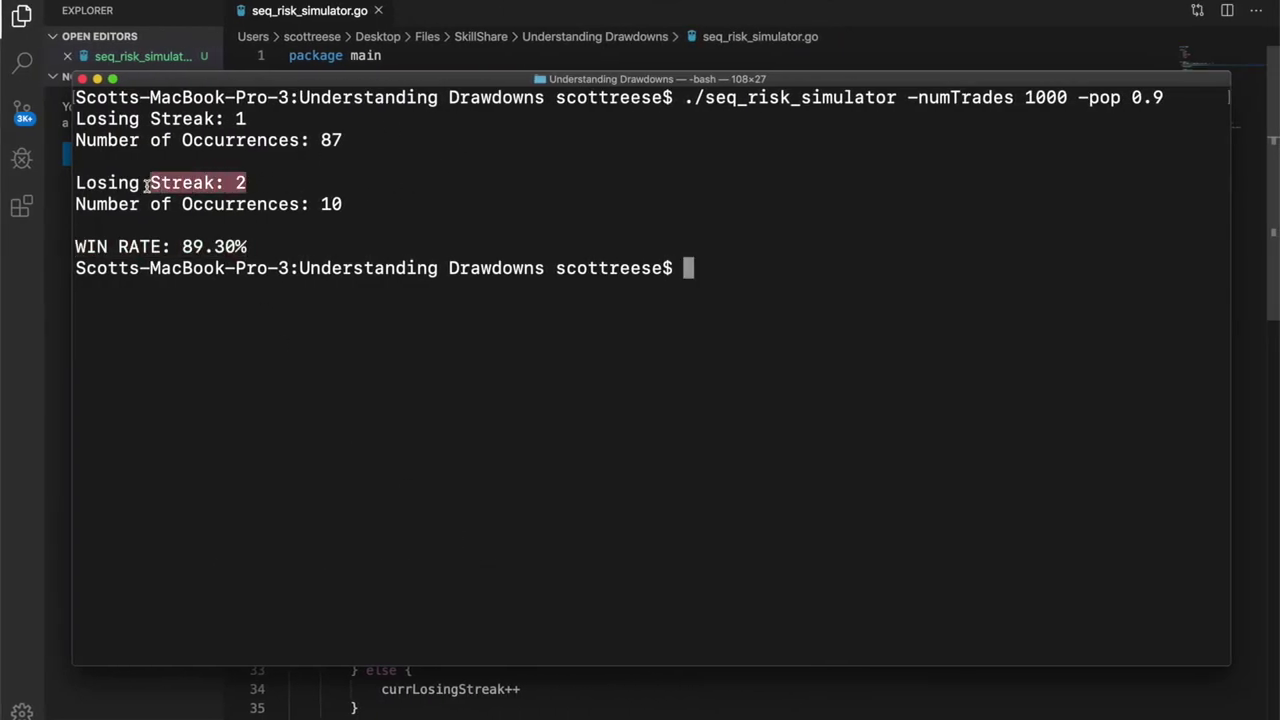